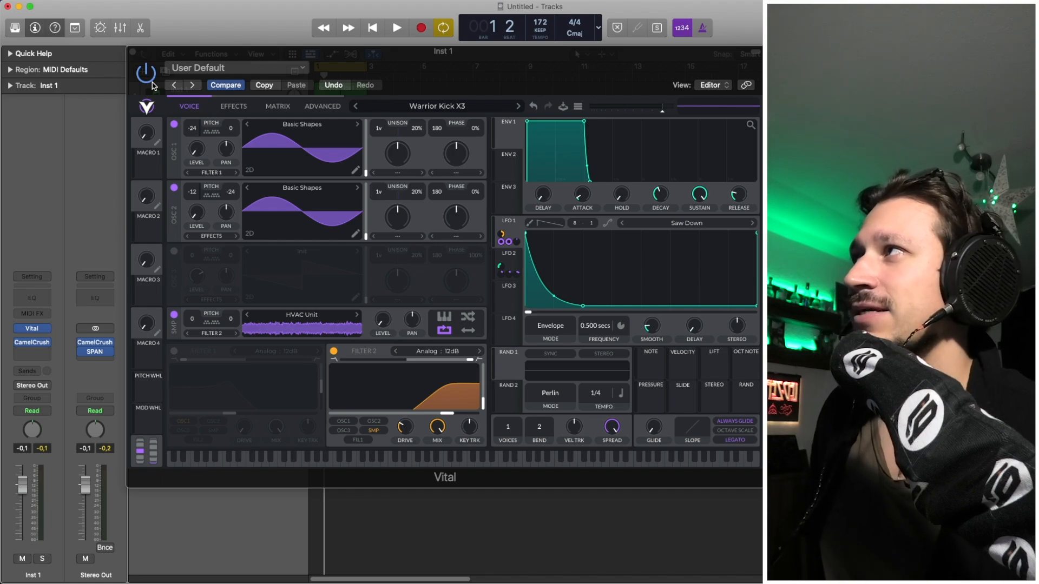
# Audition the Warrior Kick X3 patch with short playbacks and inspect LFO 1's modulation of the oscillator 1 level.
pyautogui.press('space')
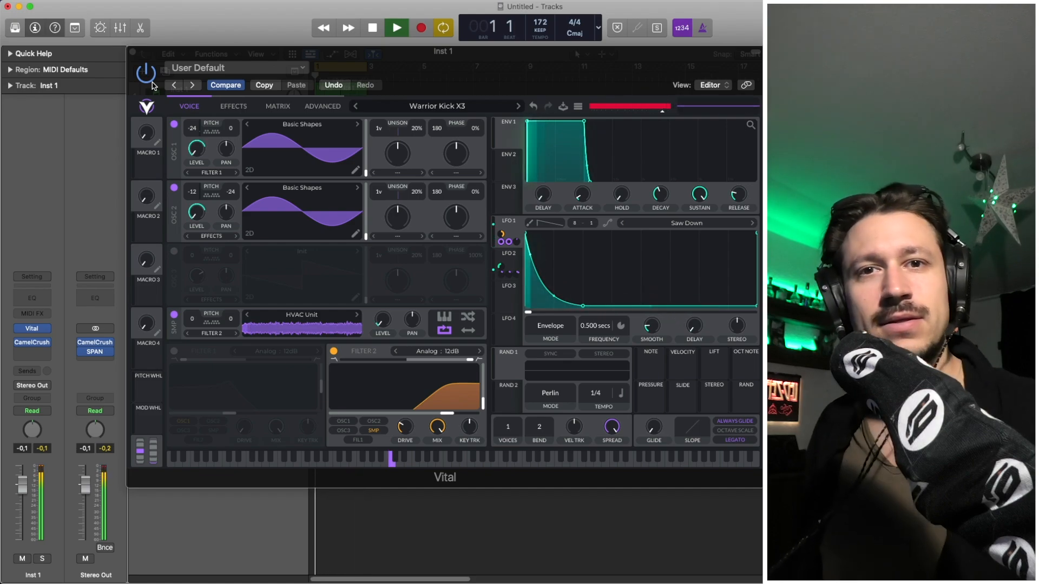
pyautogui.press('space')
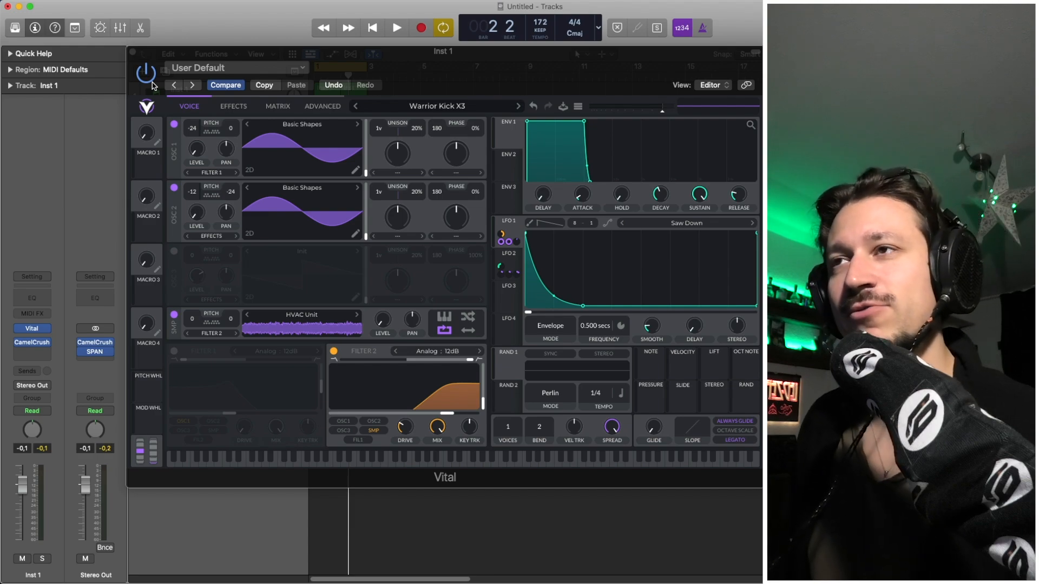
pyautogui.press('space')
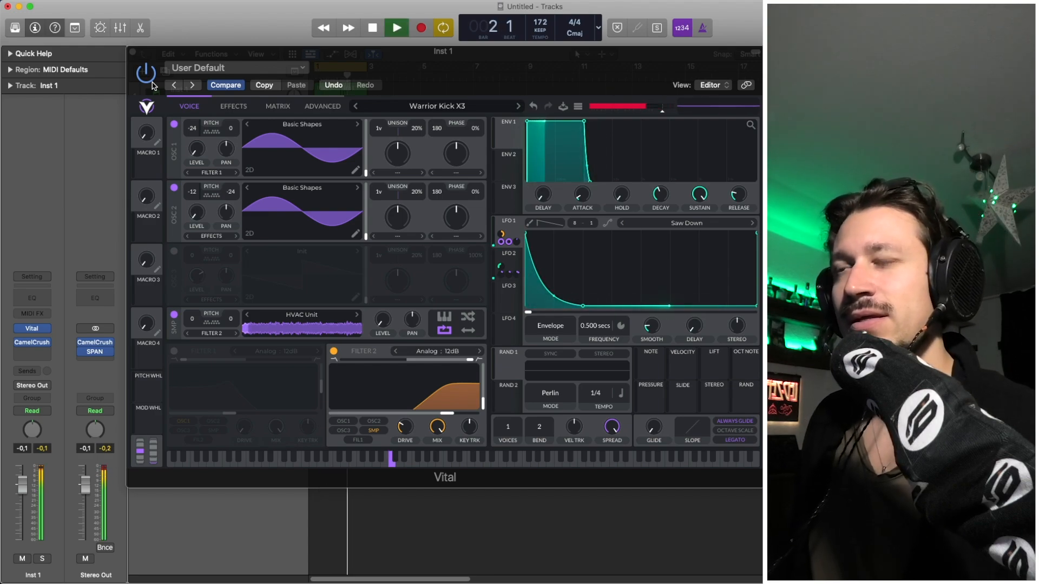
pyautogui.press('space')
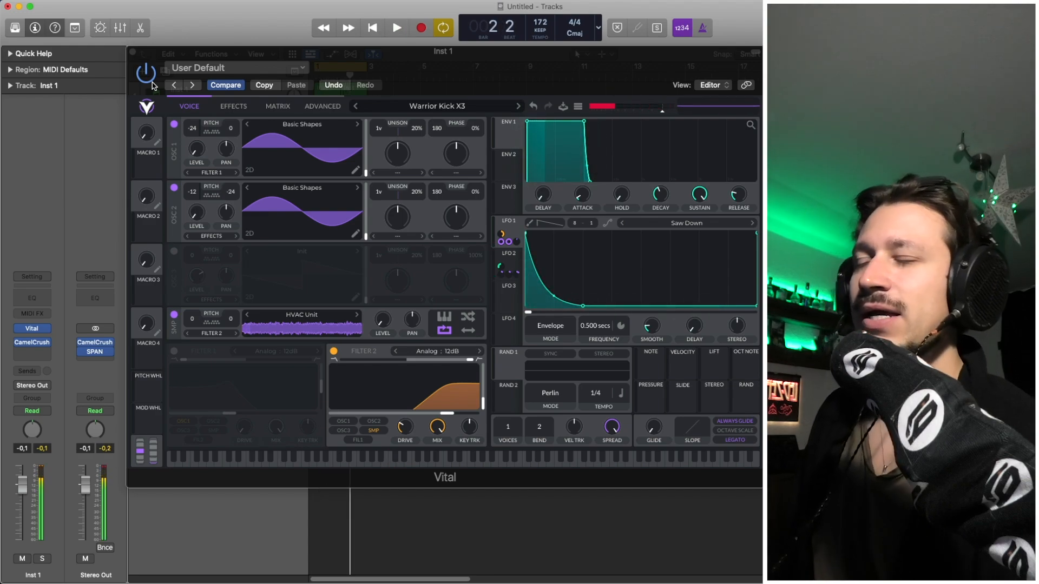
pyautogui.click(231, 104)
pyautogui.click(194, 104)
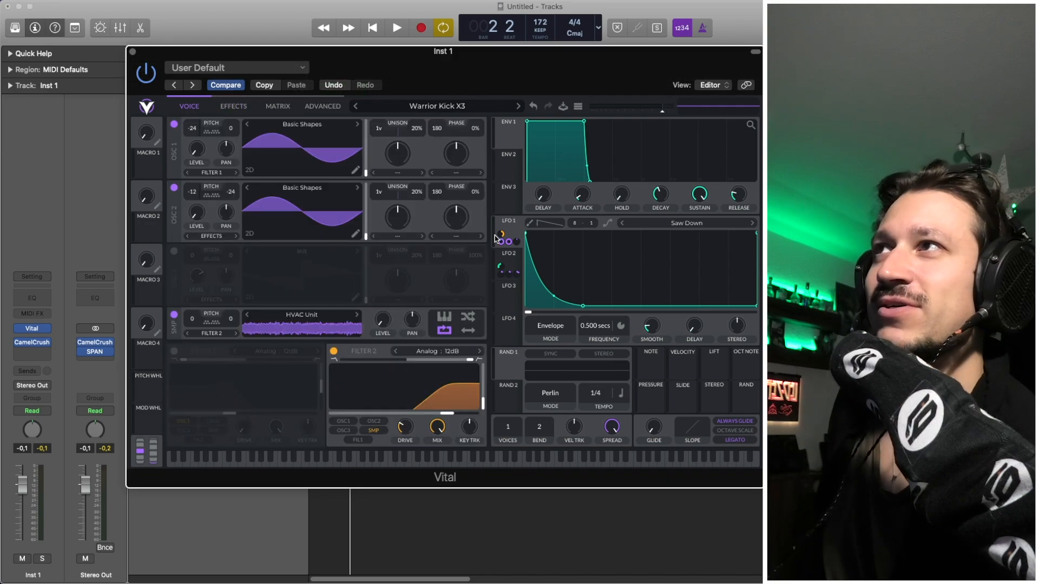
pyautogui.moveTo(501, 244)
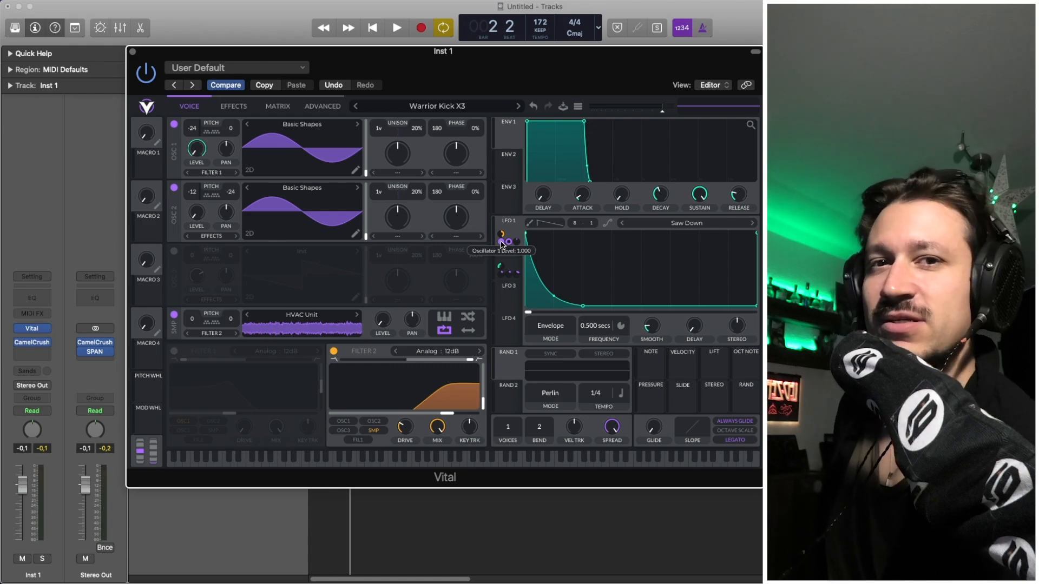
# Disable the Reverb, Equalizer, Filter, Chorus, Compressor and Distortion effects of the kick patch.
pyautogui.click(218, 107)
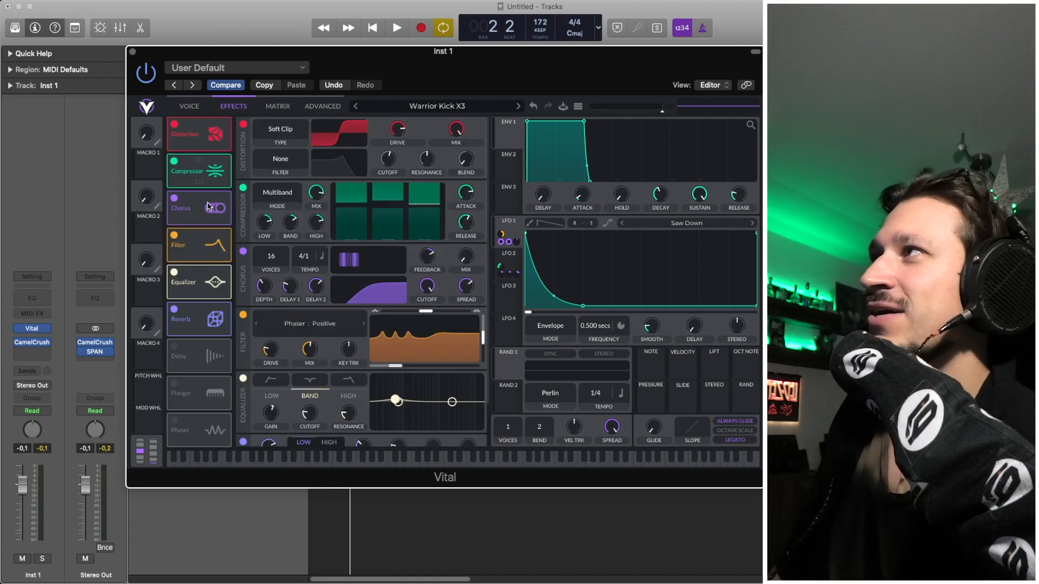
pyautogui.click(175, 310)
pyautogui.click(174, 272)
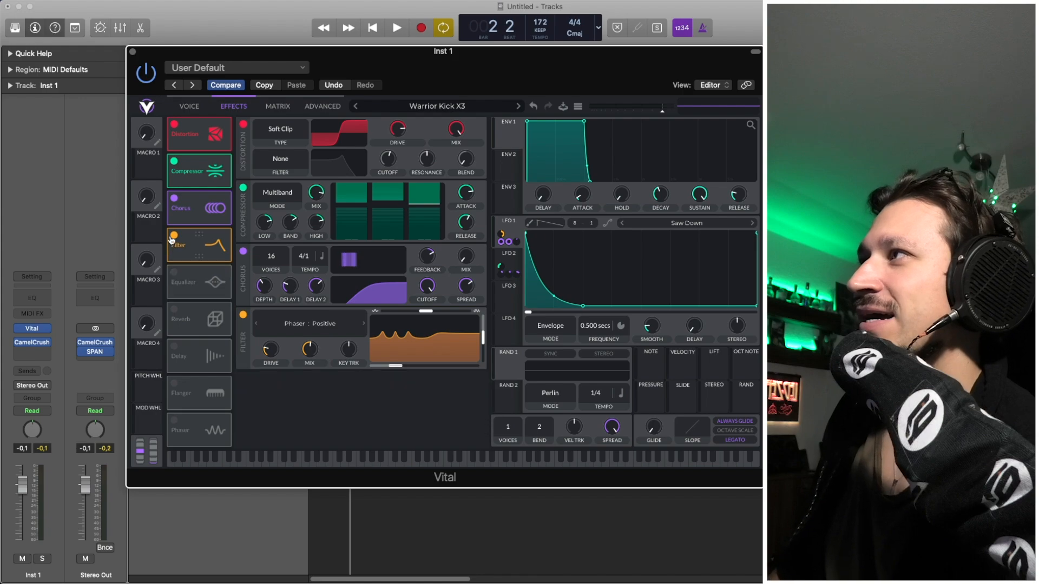
pyautogui.click(174, 235)
pyautogui.click(174, 199)
pyautogui.click(174, 161)
pyautogui.click(174, 125)
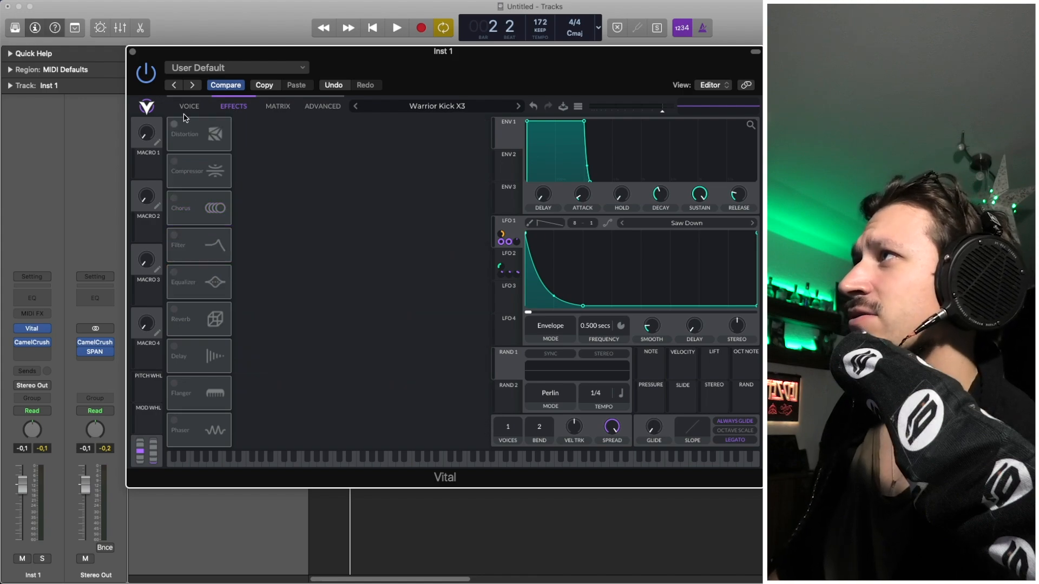
# Turn off Filter 2, the sampler and oscillator 2 in the voice section.
pyautogui.click(188, 106)
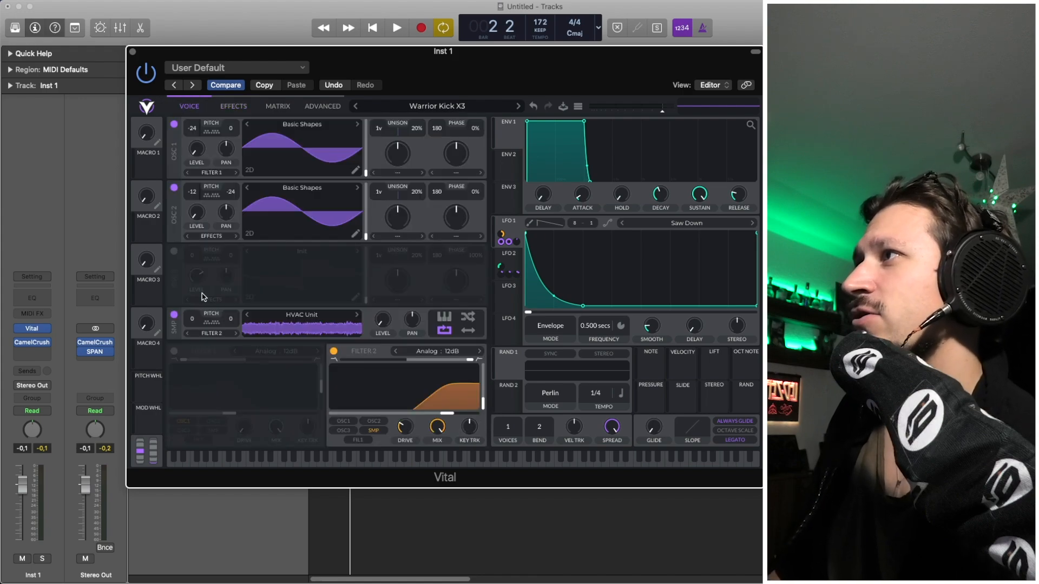
pyautogui.click(333, 351)
pyautogui.click(173, 315)
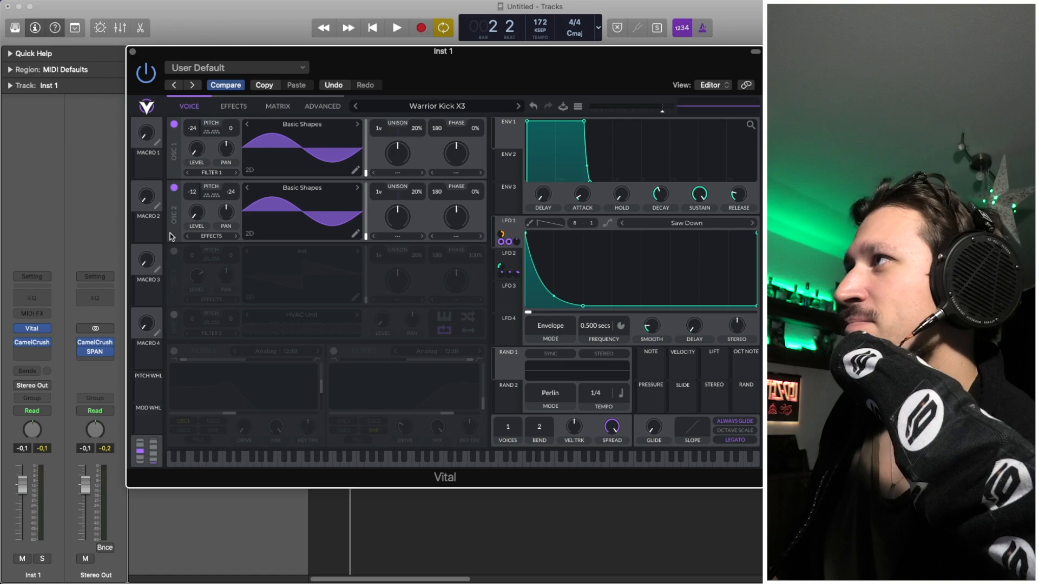
pyautogui.click(174, 188)
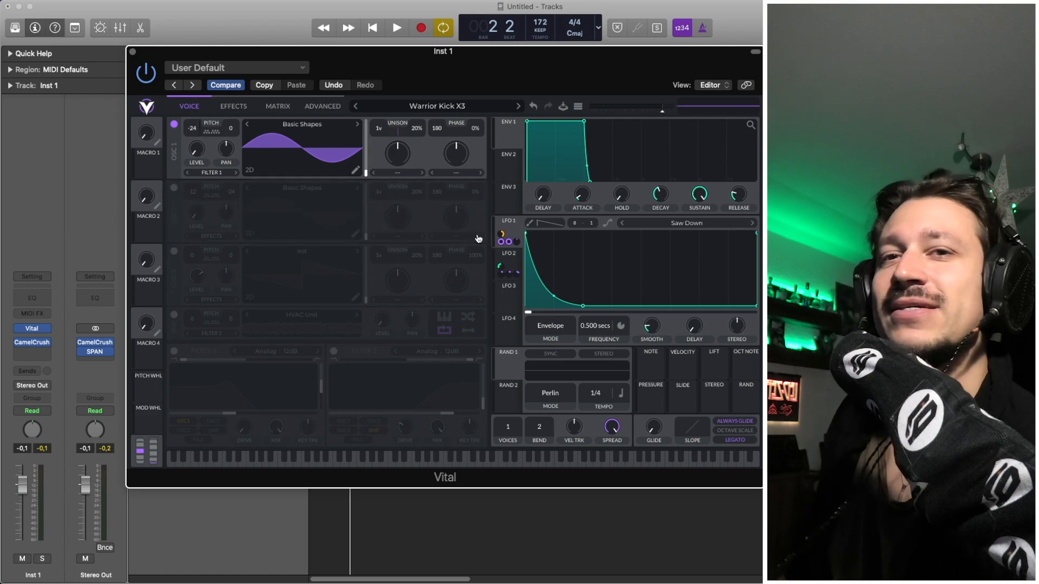
# Compare the curves and modulation targets of LFO 1 and LFO 2.
pyautogui.click(507, 254)
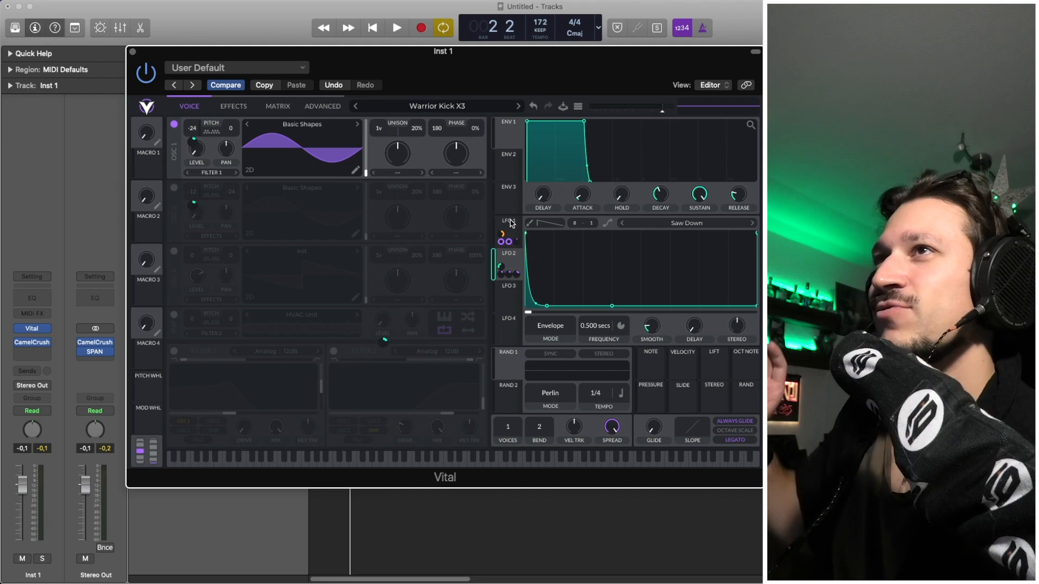
pyautogui.click(511, 224)
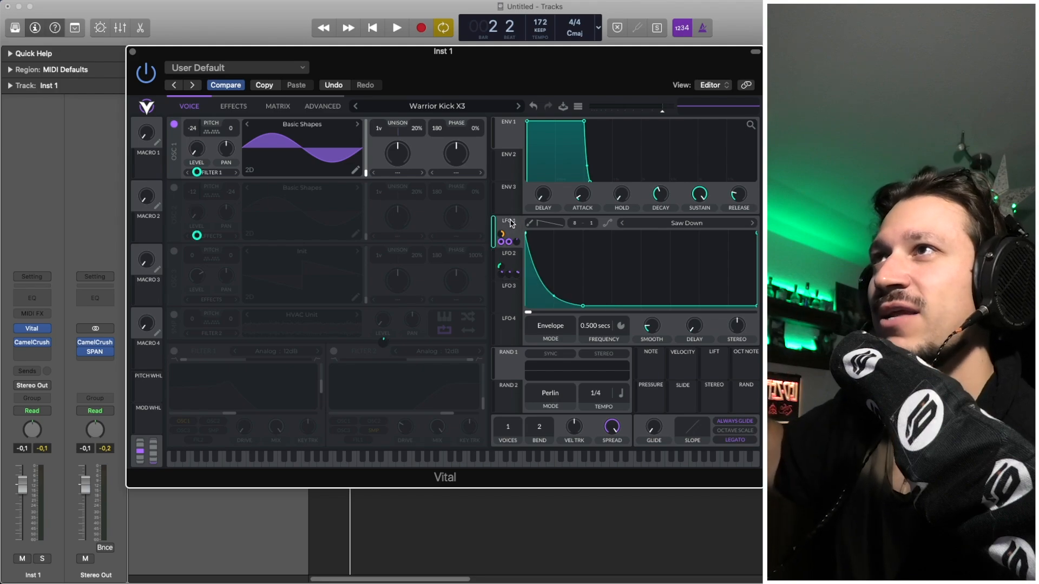
pyautogui.click(509, 265)
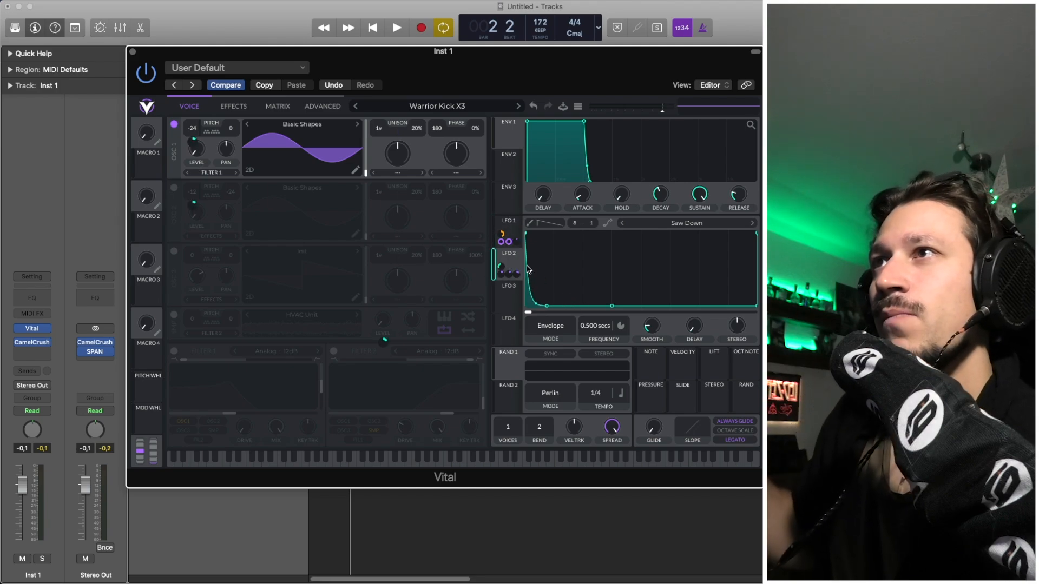
pyautogui.click(521, 232)
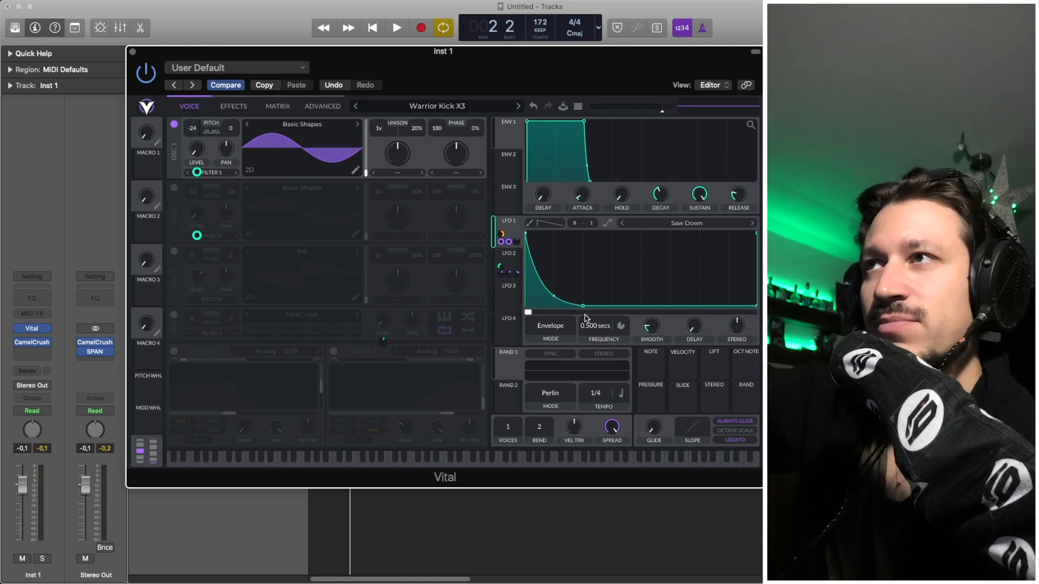
pyautogui.click(519, 258)
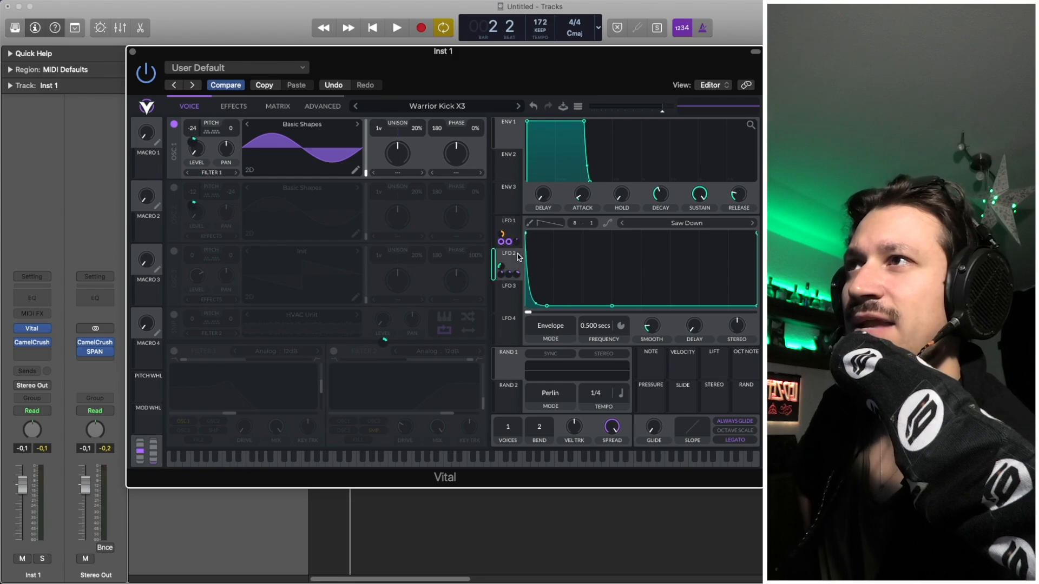
# Choose Seconds as the frequency unit of LFO 1.
pyautogui.click(506, 228)
pyautogui.rightClick(591, 331)
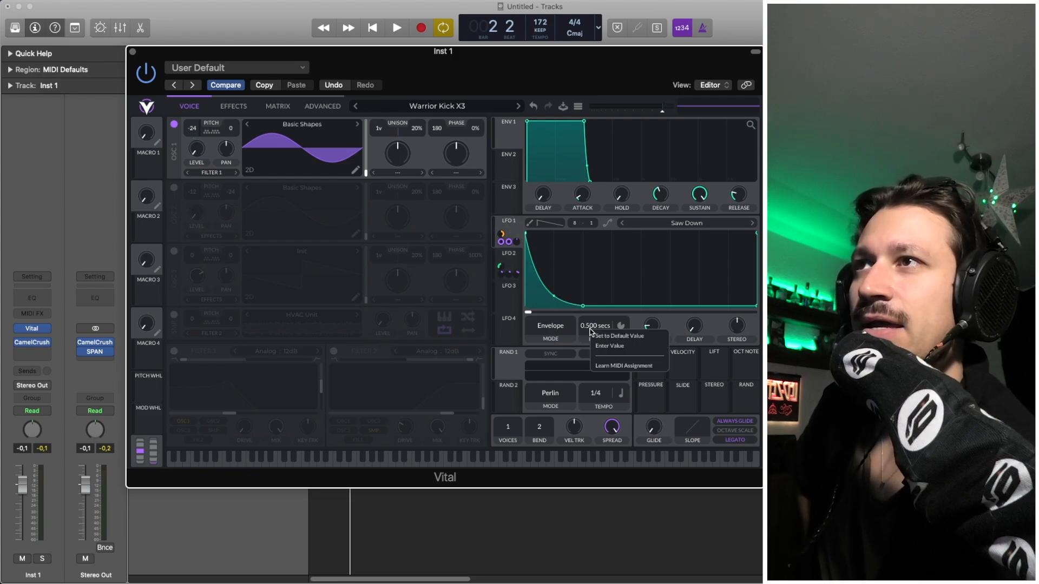
pyautogui.click(588, 328)
pyautogui.click(621, 326)
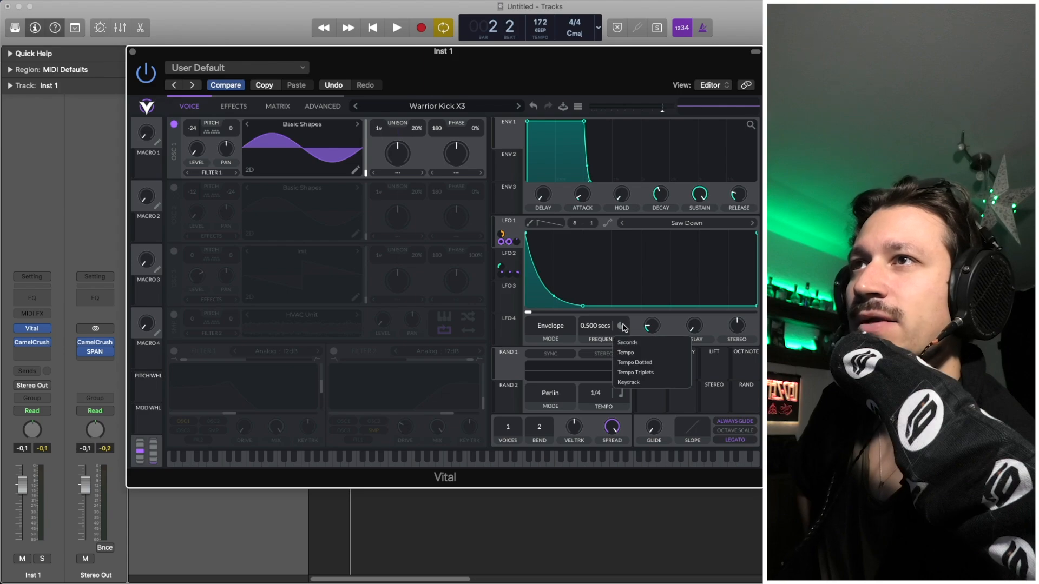
pyautogui.click(631, 348)
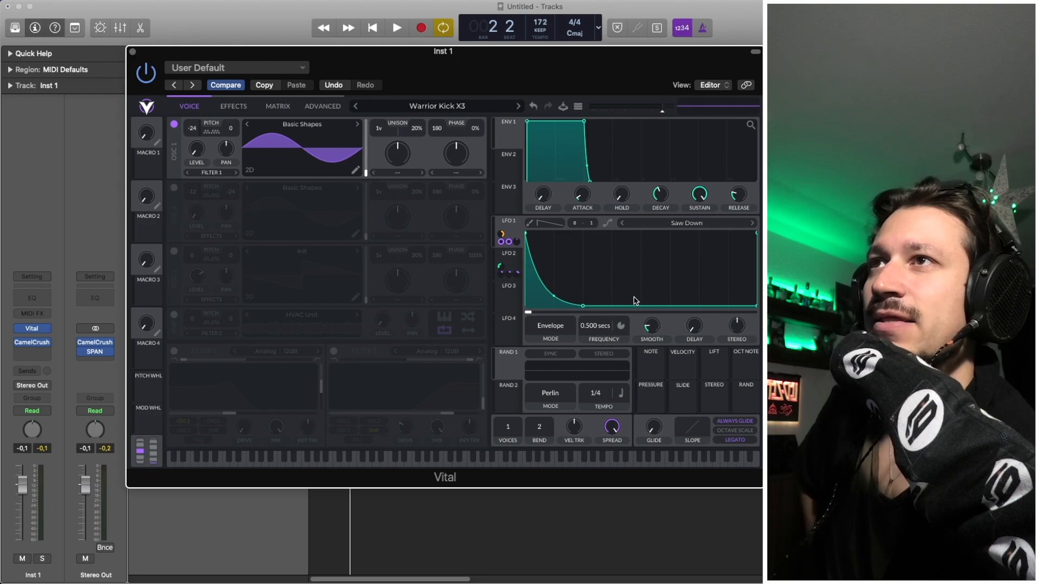
# Examine the LFO 2 curve, and LFO 1 with the oscillator 1 level it modulates.
pyautogui.click(510, 261)
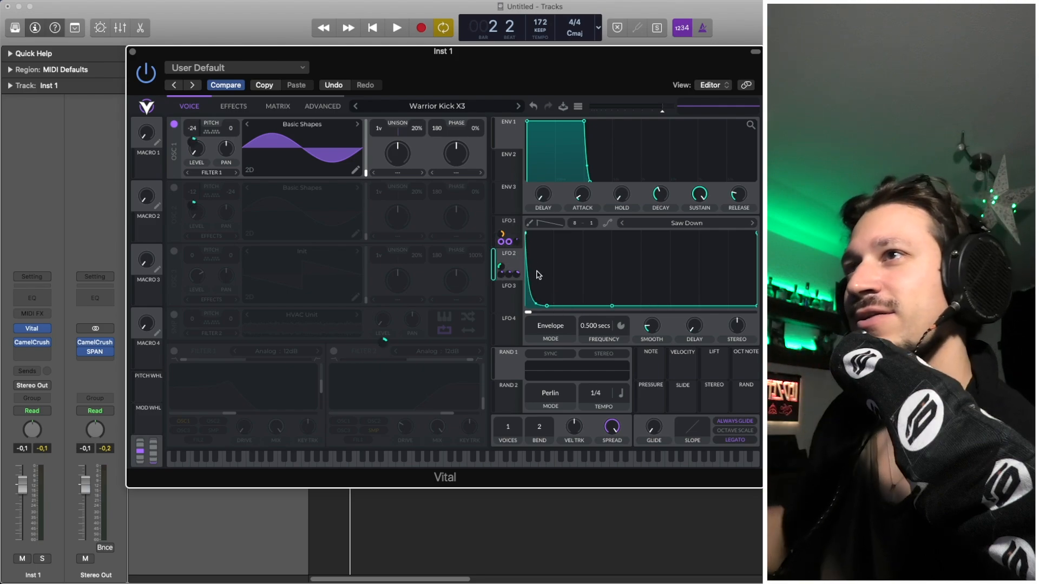
pyautogui.click(520, 239)
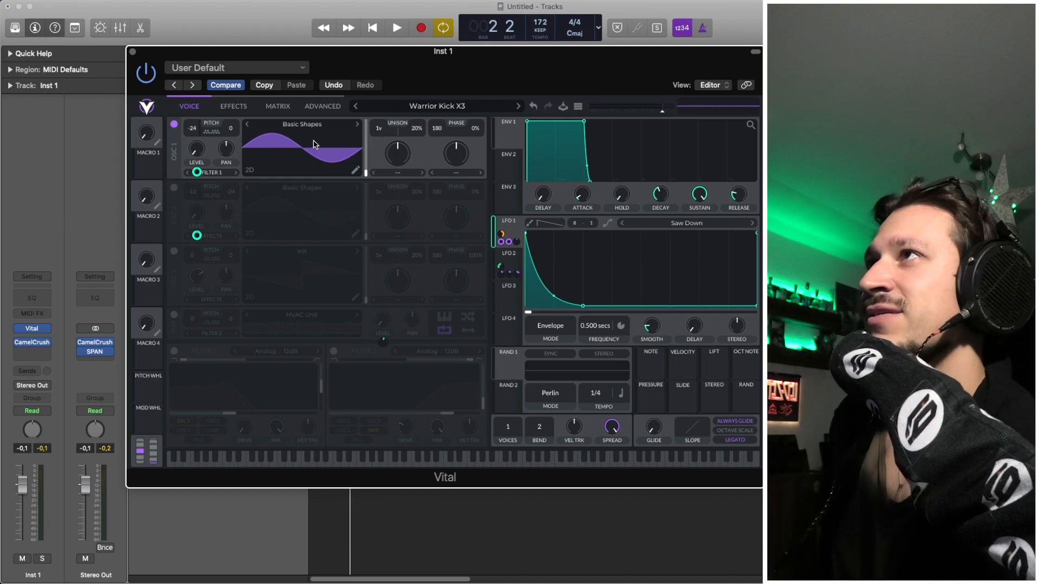
pyautogui.moveTo(191, 140)
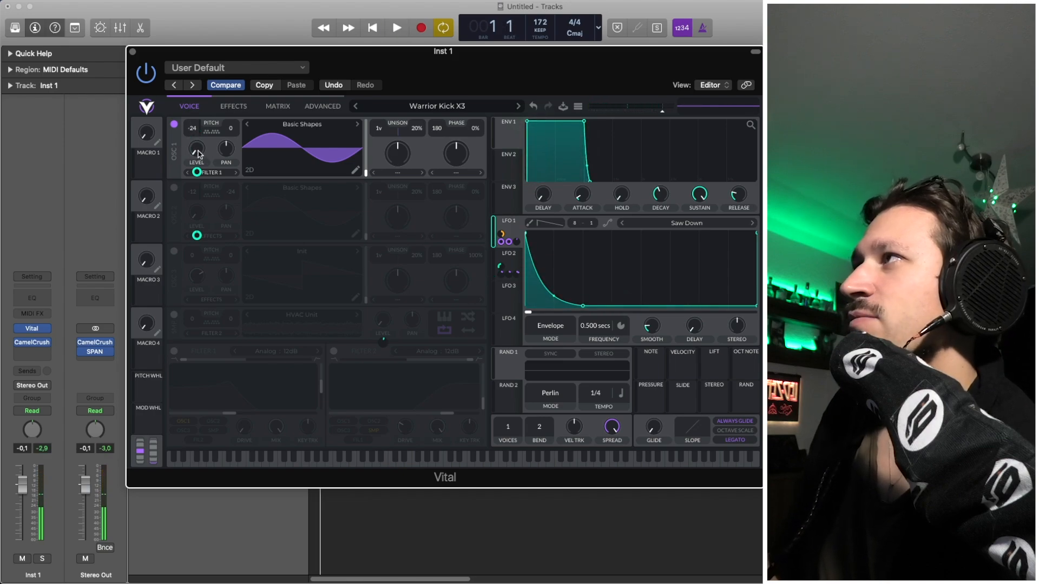
pyautogui.moveTo(199, 158)
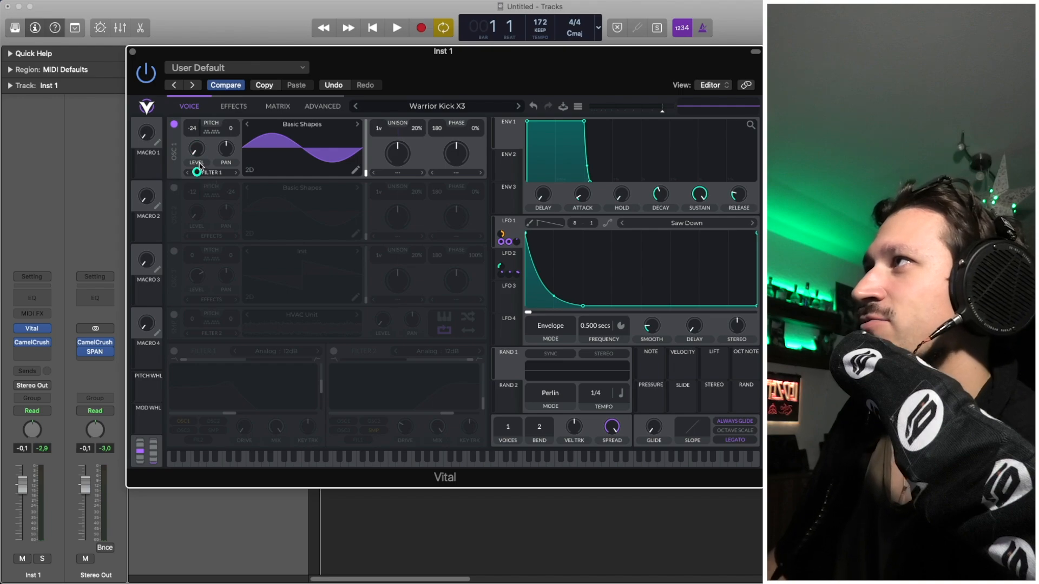
# Audition both oscillators together and oscillator 2 alone, then leave only oscillator 1 enabled.
pyautogui.click(175, 188)
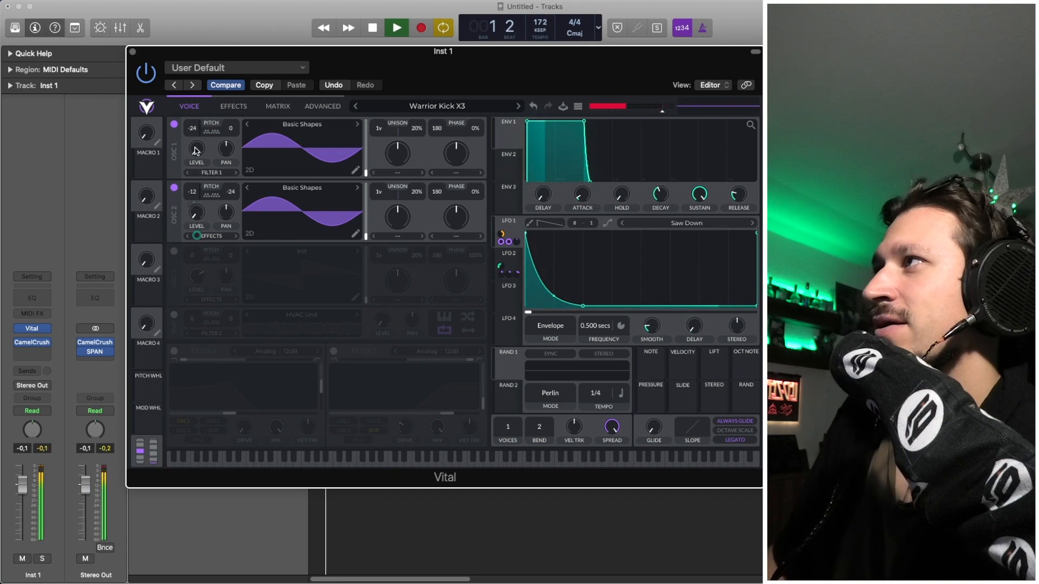
pyautogui.click(174, 124)
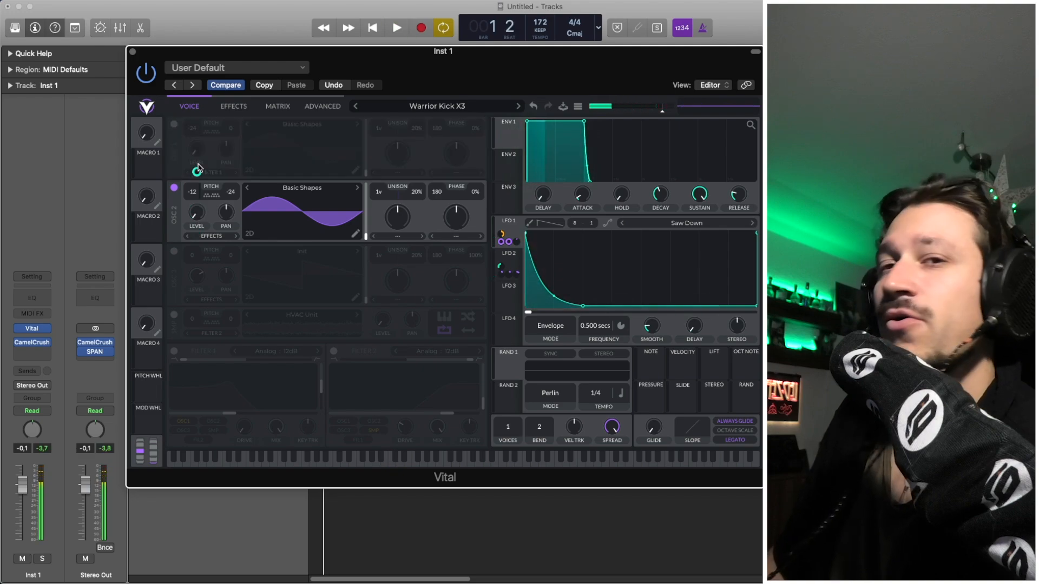
pyautogui.click(174, 124)
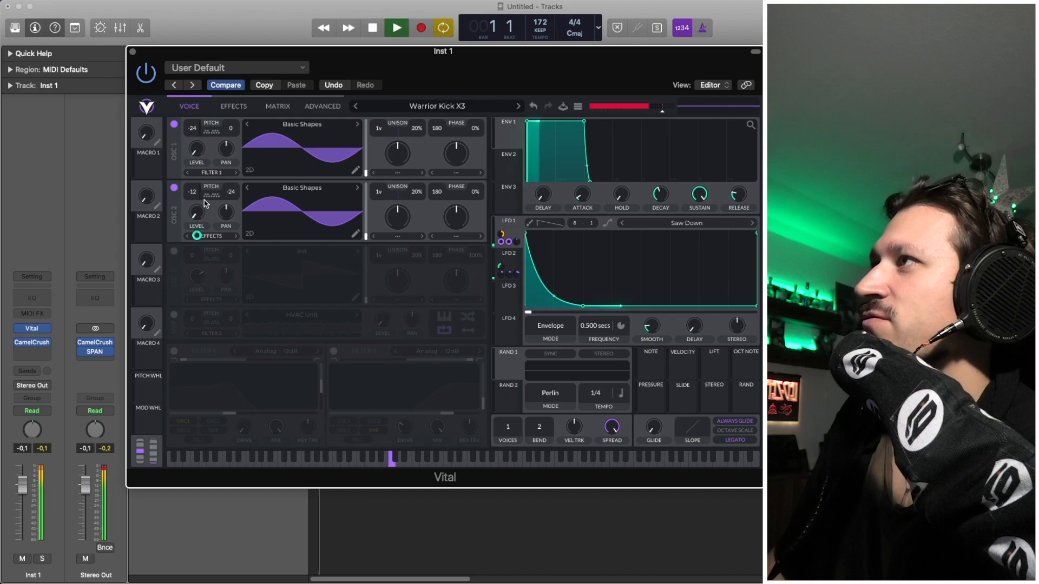
pyautogui.click(174, 187)
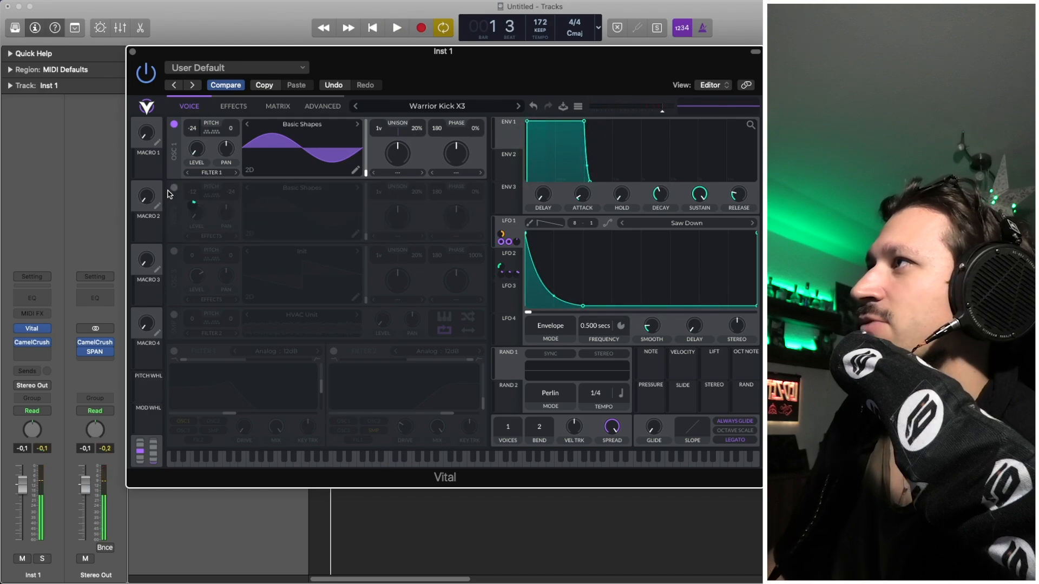
# Open the SPAN analyzer on the Stereo Out channel, examine oscillator 1's low-frequency spectrum around 45 Hz, and close it.
pyautogui.click(96, 352)
pyautogui.click(97, 349)
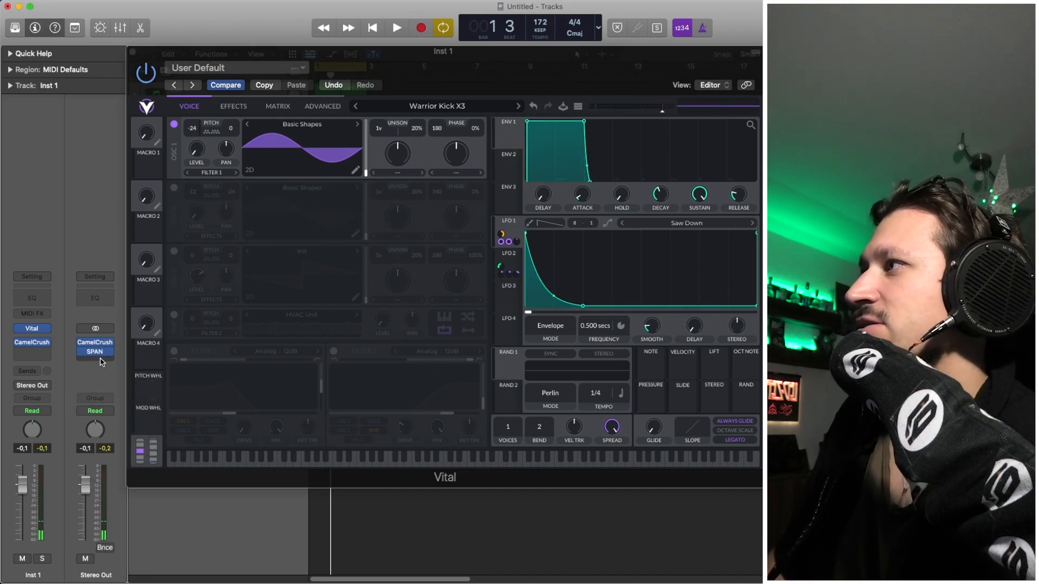
pyautogui.click(98, 352)
pyautogui.click(97, 352)
pyautogui.click(98, 353)
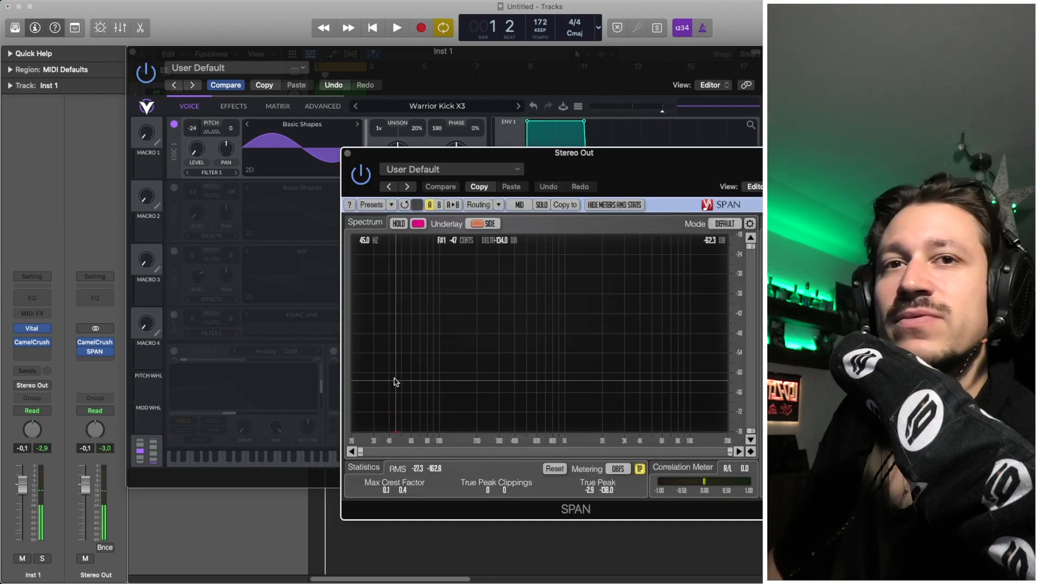
pyautogui.click(347, 153)
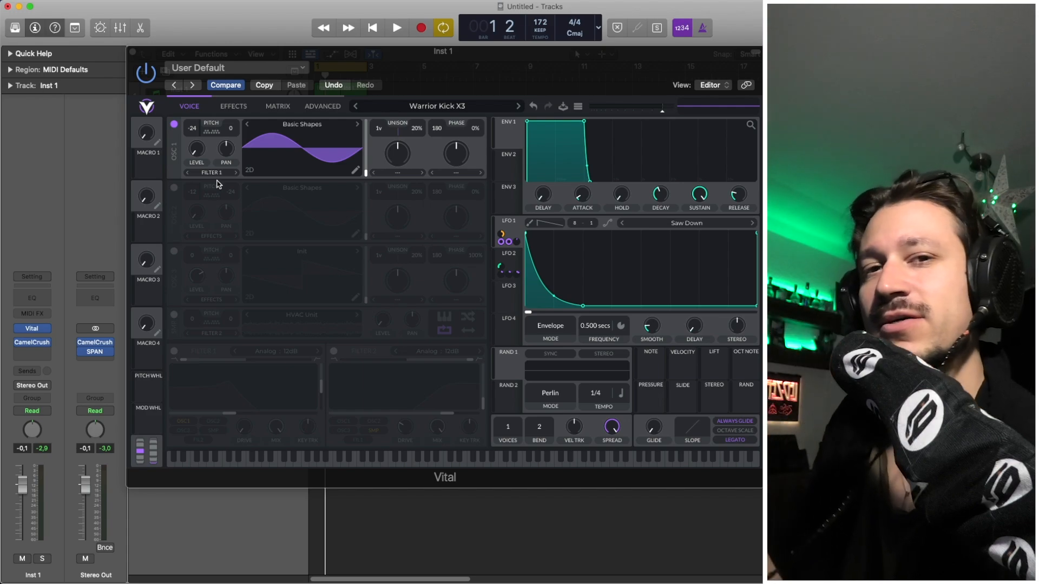
# Turn oscillator 2 back on, check its playback and fine tuning, and display the LFO 2 curve.
pyautogui.click(175, 186)
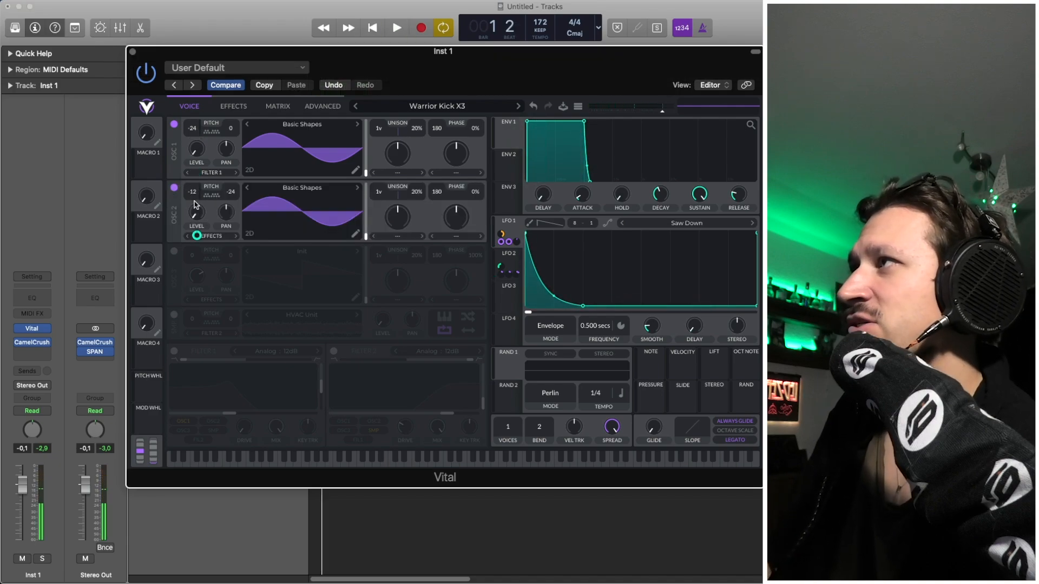
pyautogui.press('space')
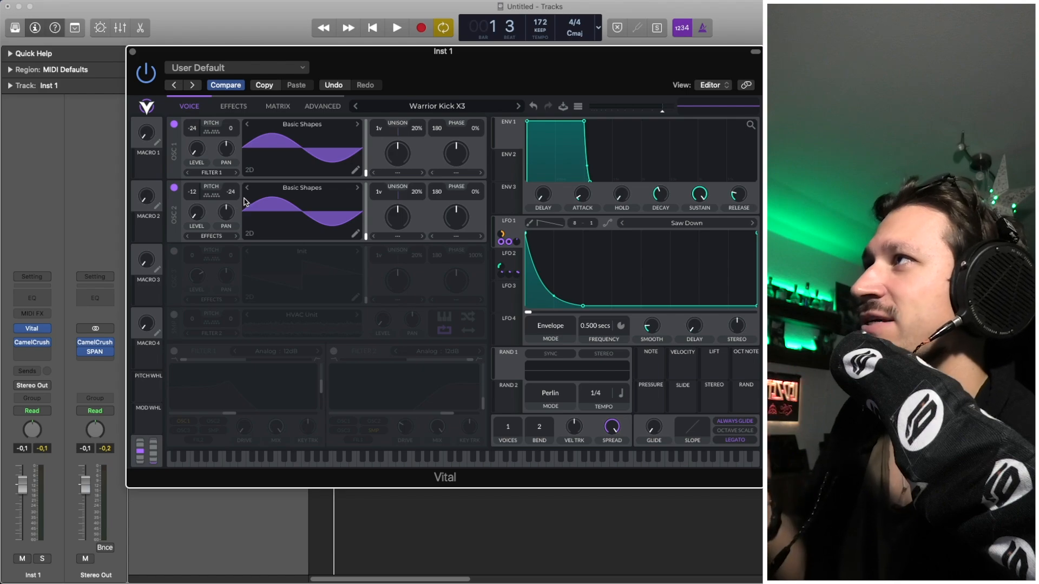
pyautogui.moveTo(232, 193); pyautogui.dragTo(233, 197)
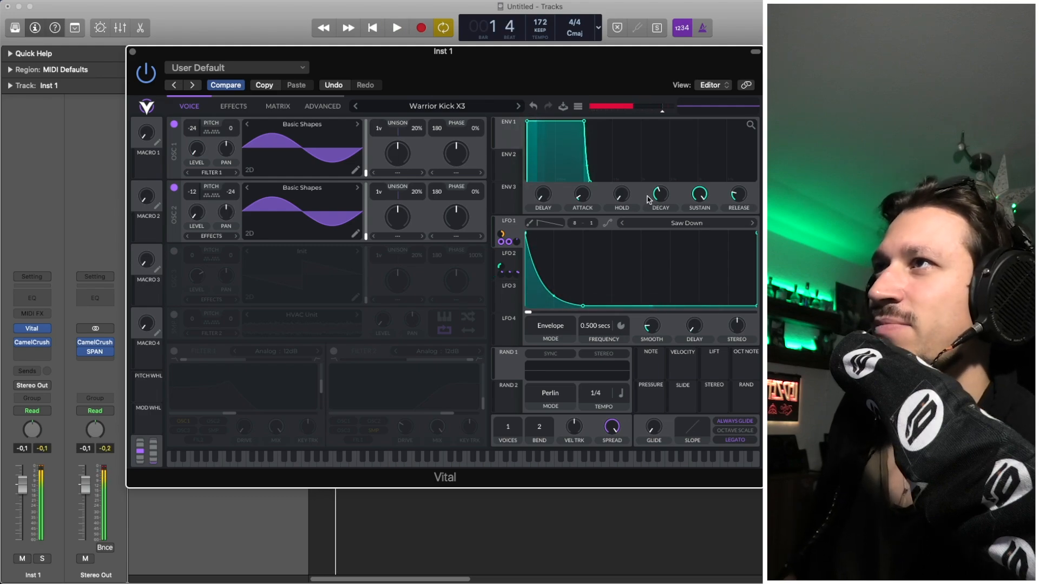
pyautogui.click(515, 263)
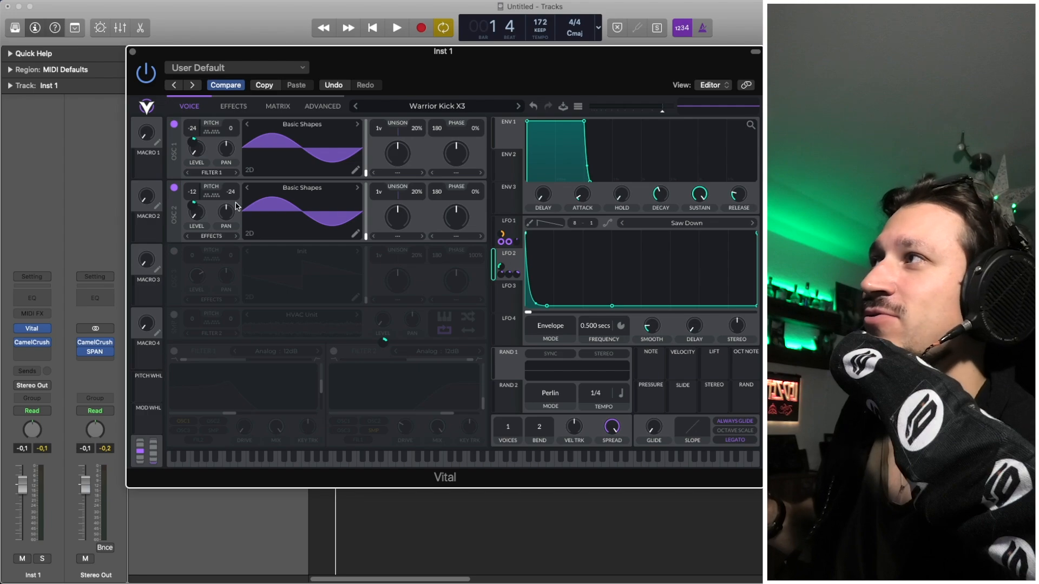
# Examine LFO 2's pitch modulation of both oscillators, audition the kick with altered modulation, and undo the alterations.
pyautogui.moveTo(190, 211)
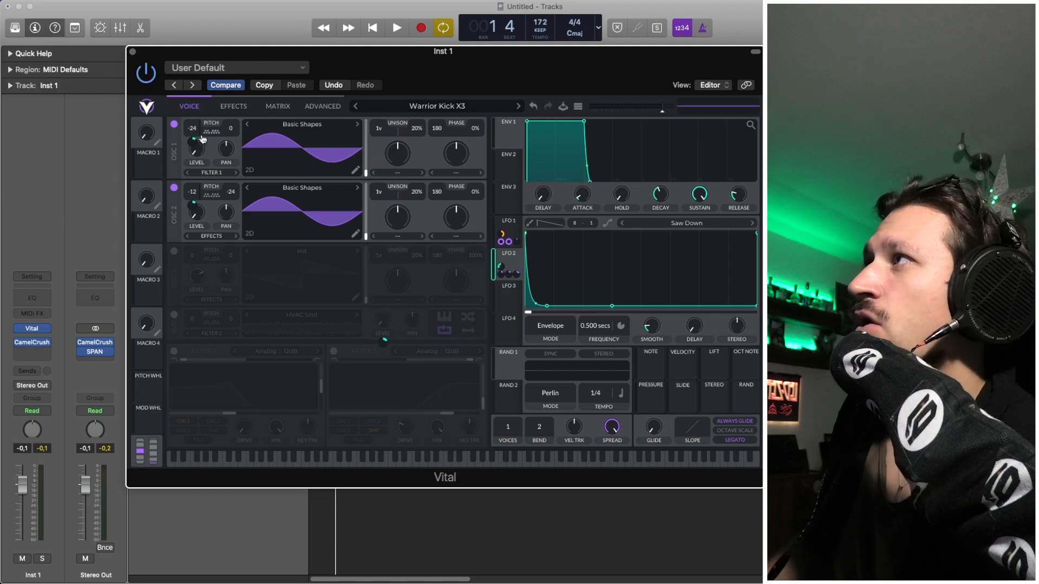
pyautogui.moveTo(196, 140)
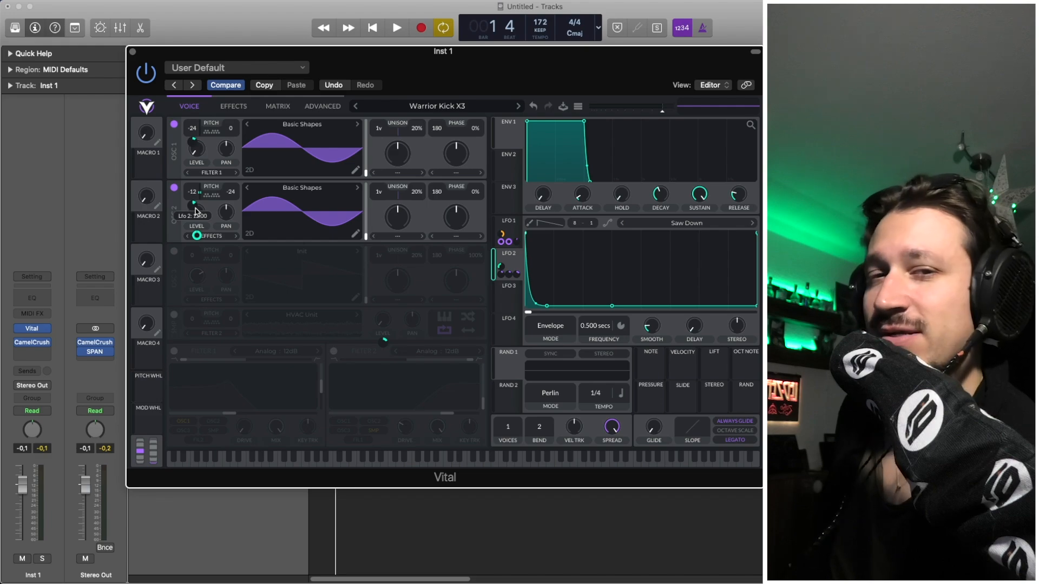
pyautogui.press('space')
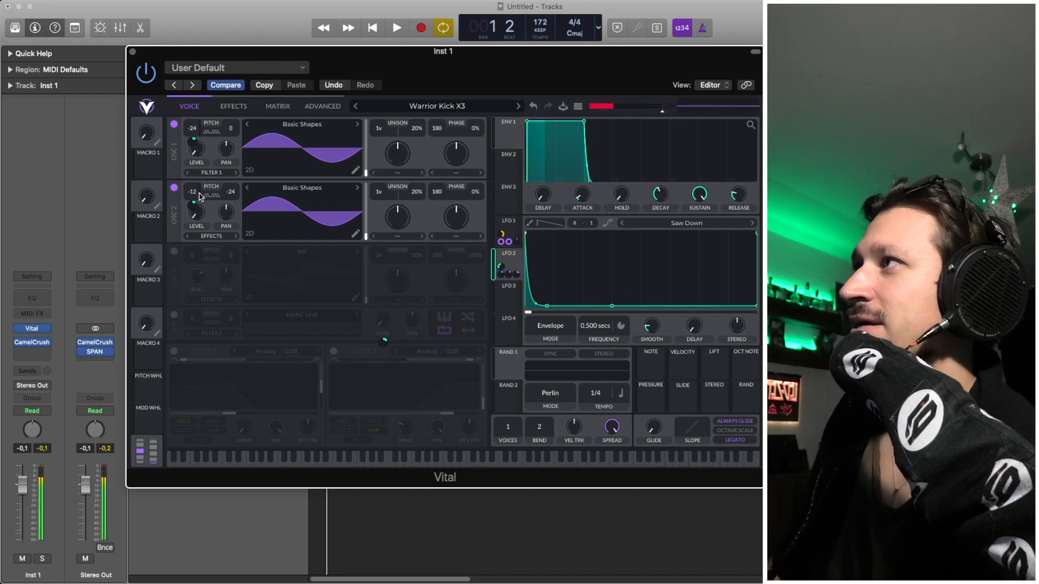
pyautogui.press('space')
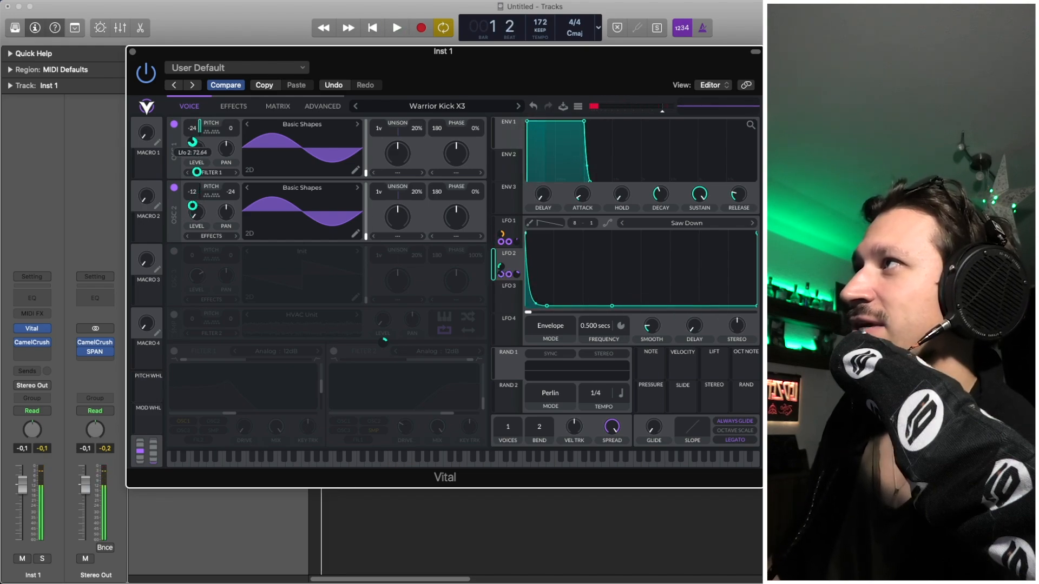
pyautogui.press('space')
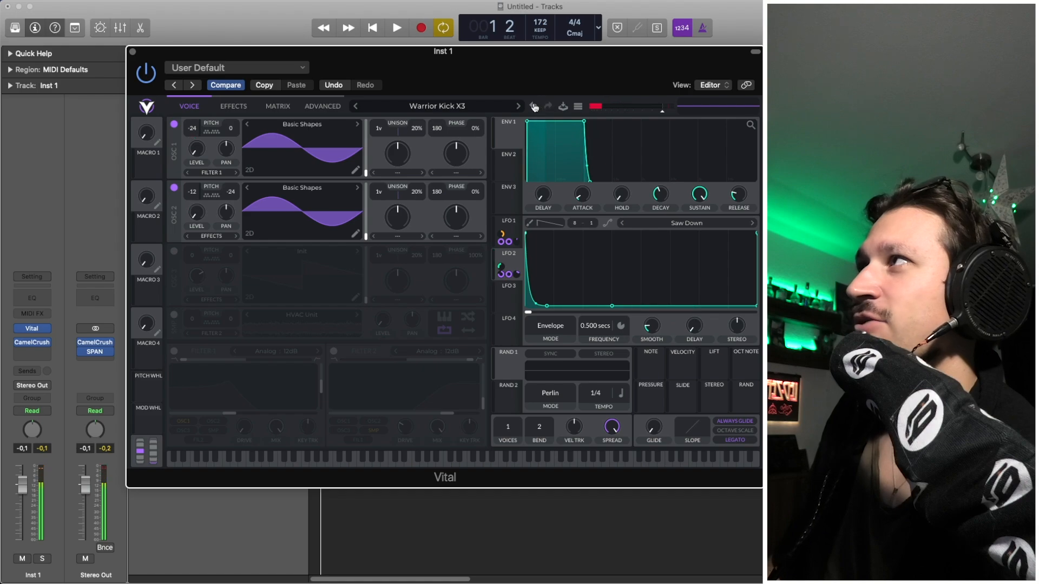
pyautogui.press('space')
pyautogui.press('space')
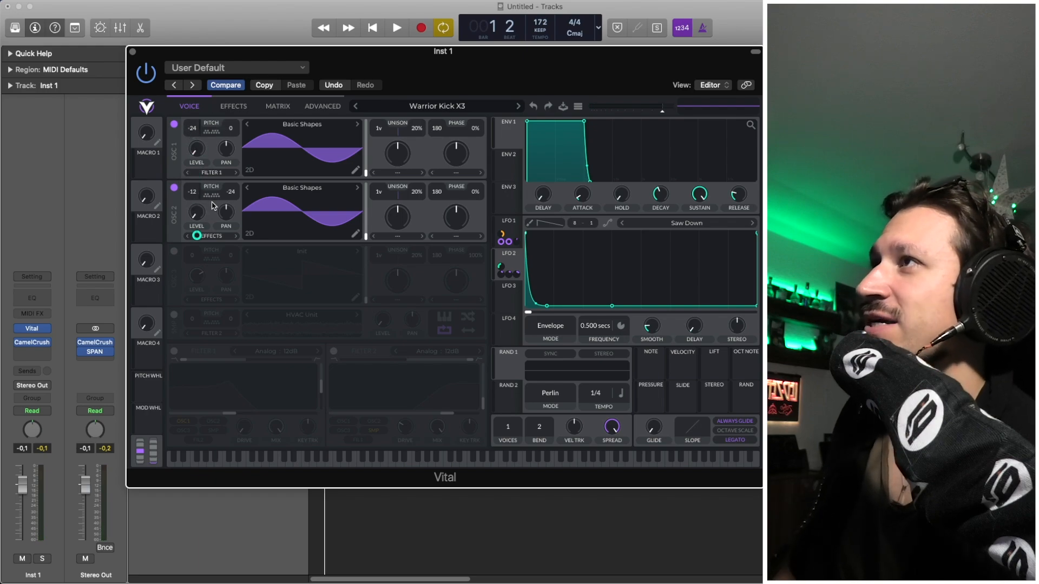
pyautogui.press('space')
pyautogui.press('space')
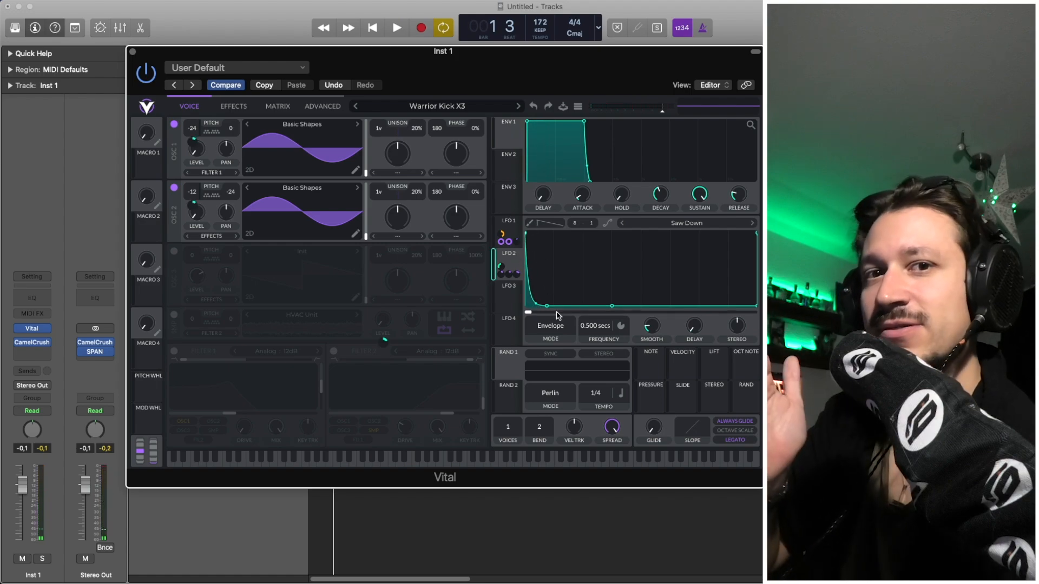
# Display the LFO 1 curve and turn on the sampler with the HVAC Unit sample.
pyautogui.click(523, 233)
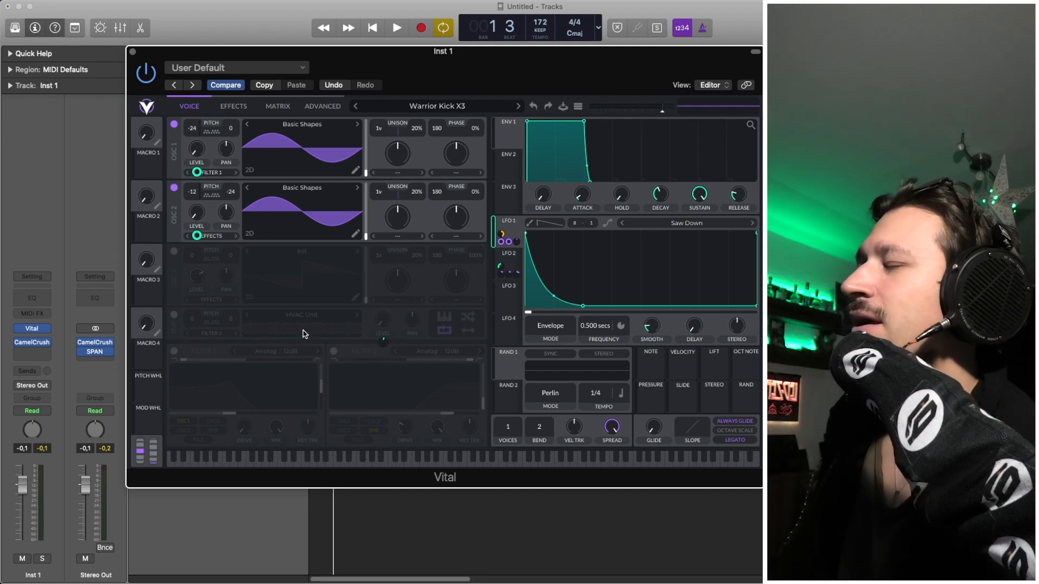
pyautogui.click(174, 316)
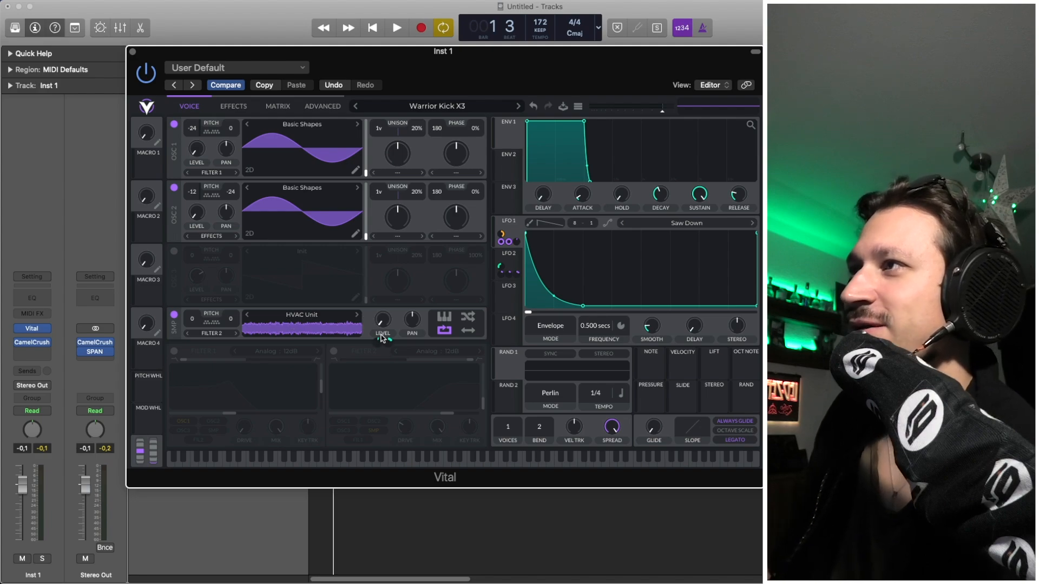
# Try raising the HVAC Unit sample's level to about 0.138 during playback, and undo the change.
pyautogui.press('space')
pyautogui.moveTo(382, 339); pyautogui.dragTo(387, 302)
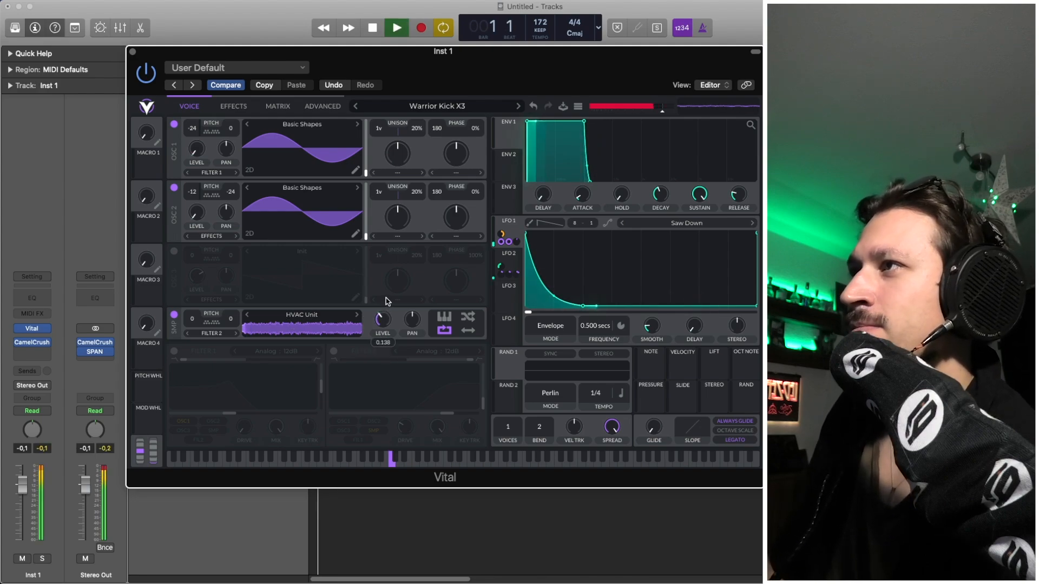
pyautogui.press('space')
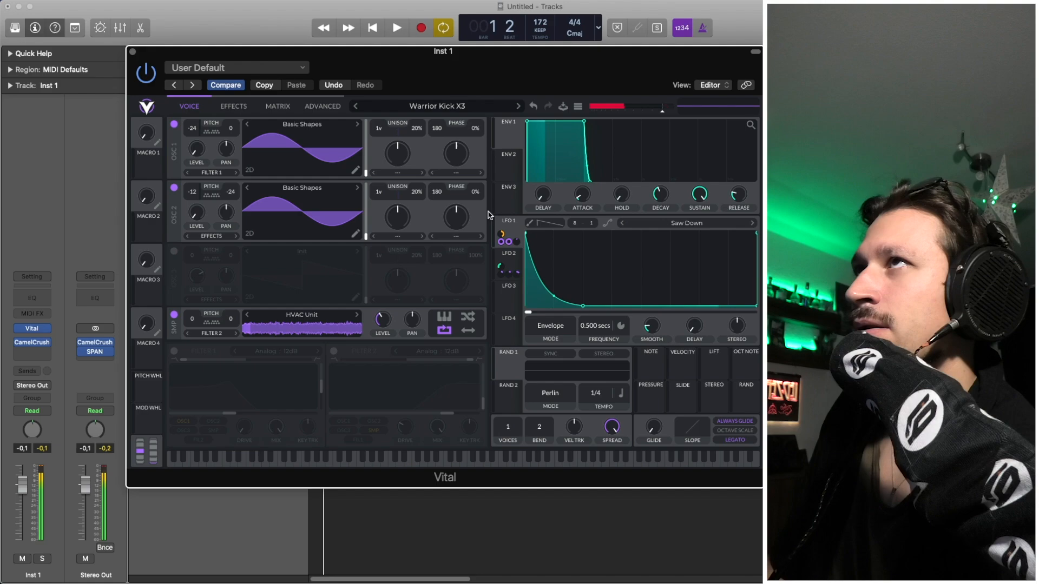
pyautogui.click(531, 106)
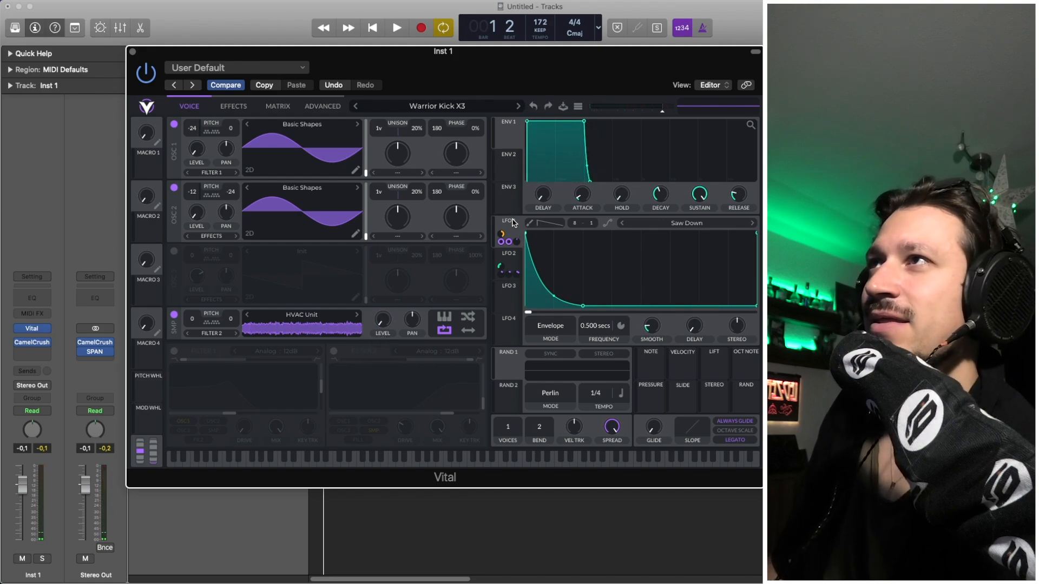
# Check how LFO 2 and LFO 1 modulate the sample level, and audition the kick with the sampler off and on.
pyautogui.click(509, 258)
pyautogui.moveTo(386, 344)
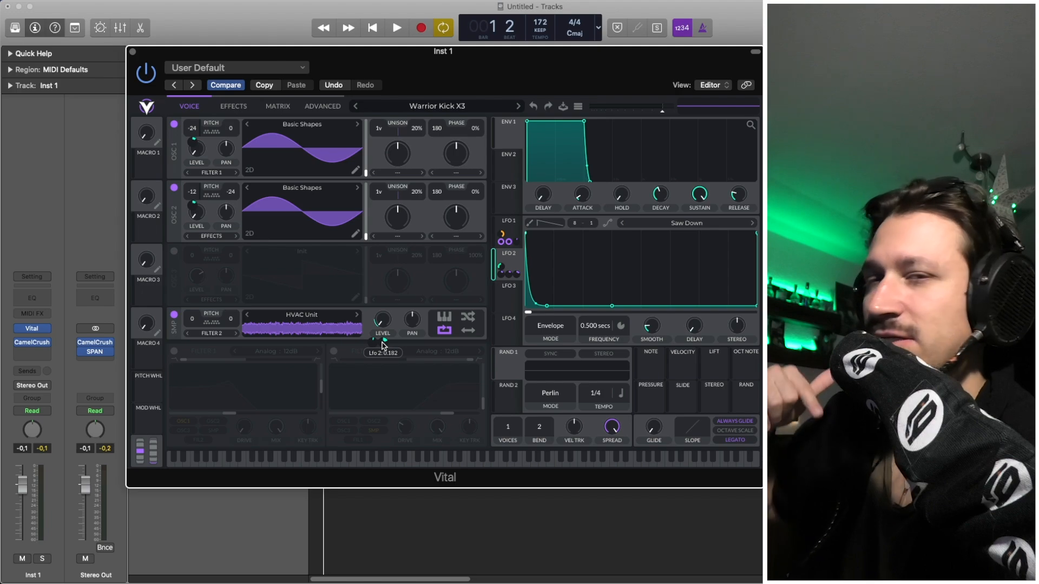
pyautogui.click(501, 232)
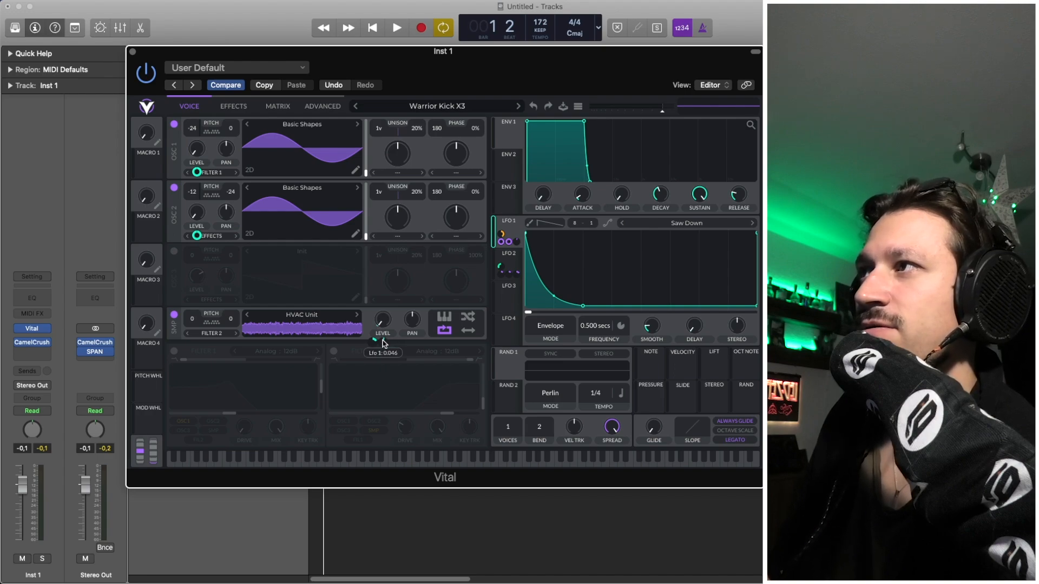
pyautogui.press('space')
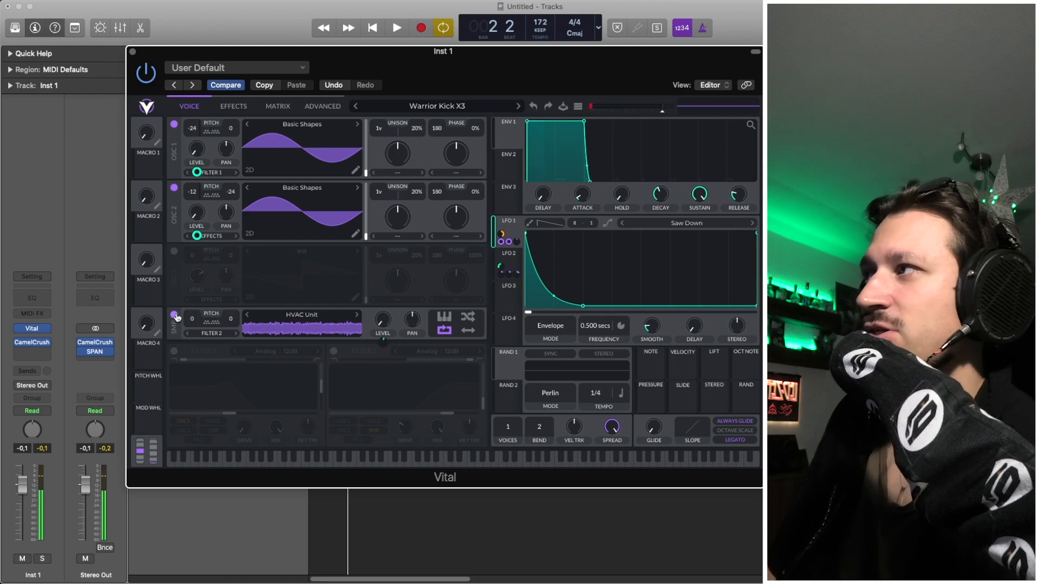
pyautogui.click(173, 316)
pyautogui.click(174, 315)
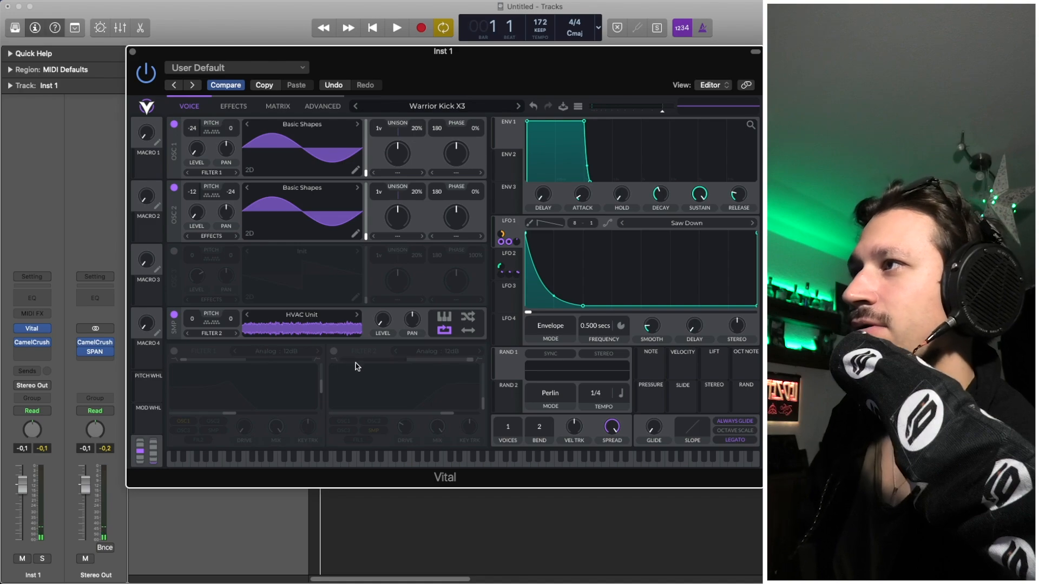
# Turn on Filter 2 for the sampler and compare the sound with the filter off and on.
pyautogui.click(334, 352)
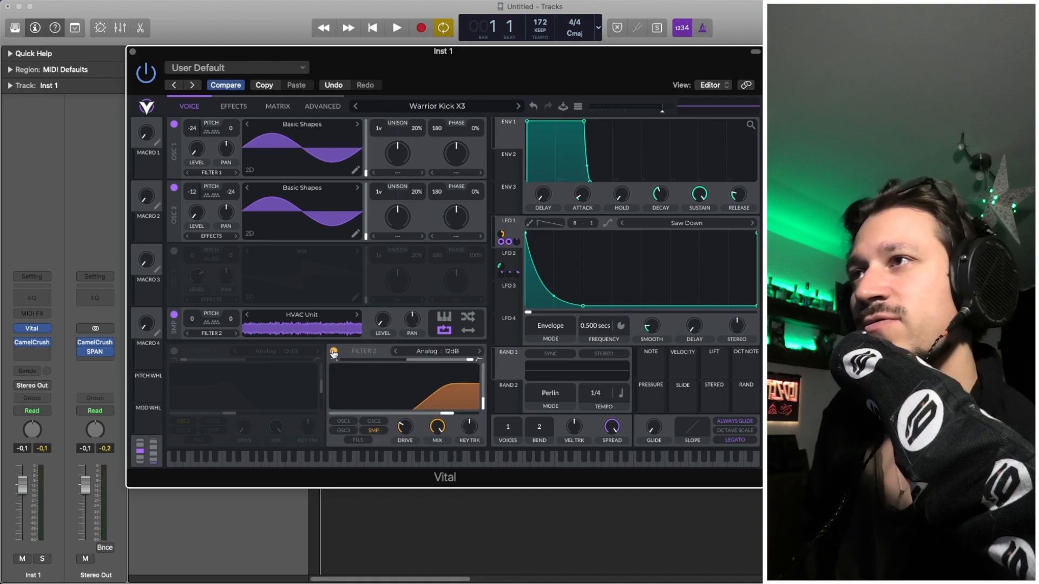
pyautogui.moveTo(404, 431)
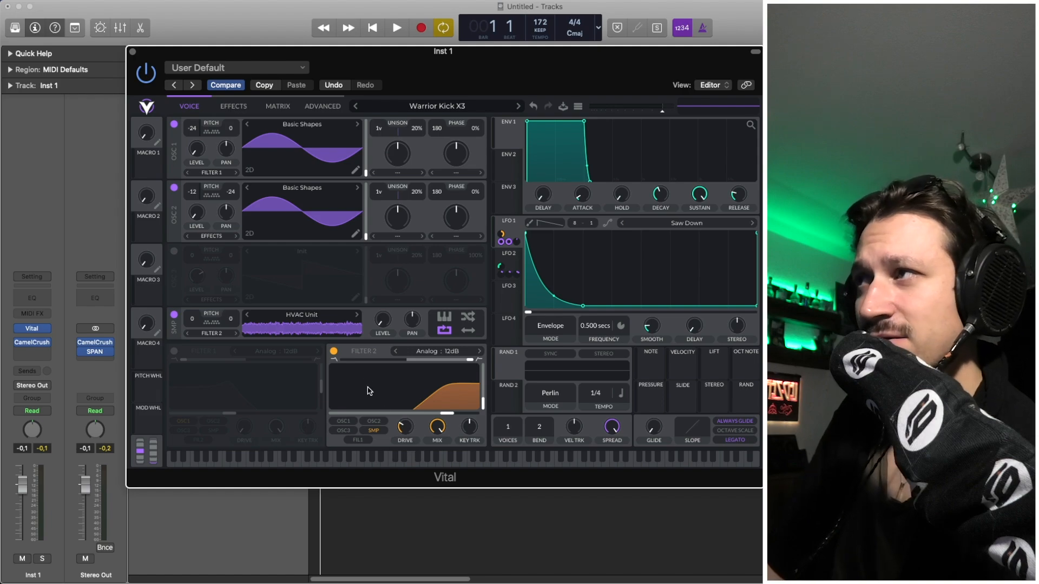
pyautogui.click(334, 352)
pyautogui.click(334, 352)
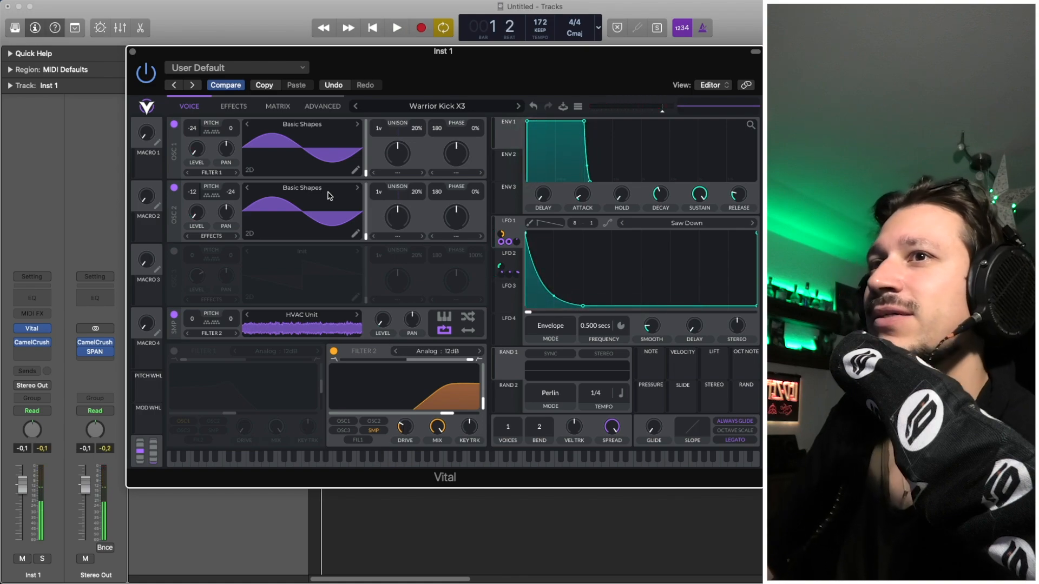
# Examine the Soft Clip distortion effect and its drive amount, and audition the kick through it.
pyautogui.click(230, 107)
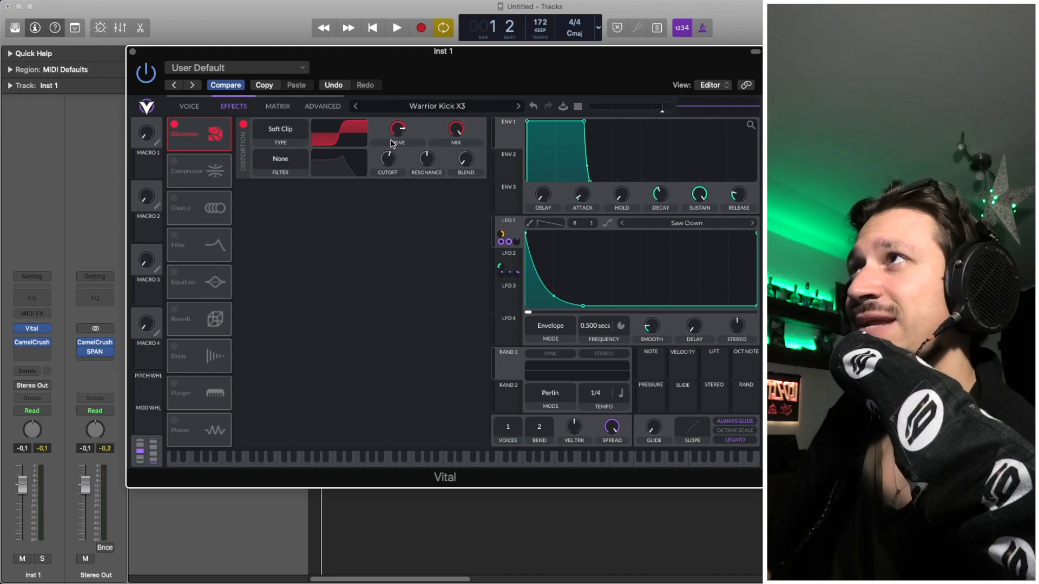
pyautogui.moveTo(397, 135)
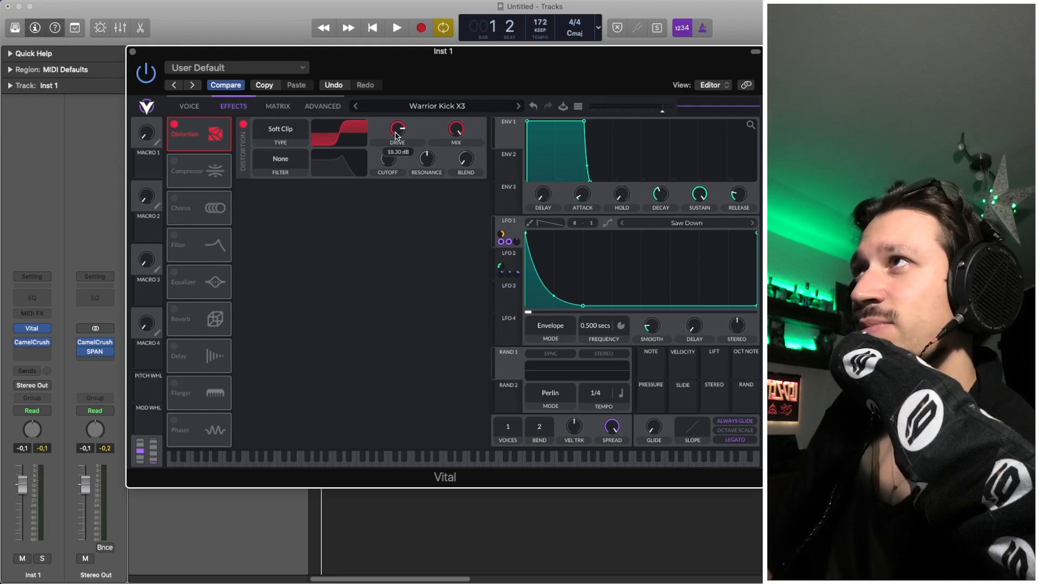
pyautogui.press('space')
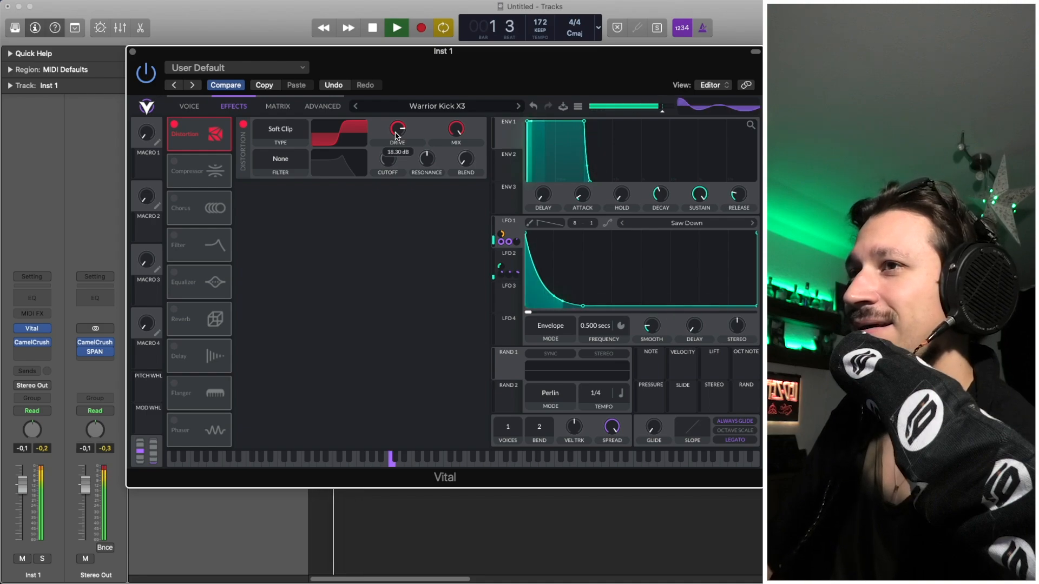
pyautogui.press('space')
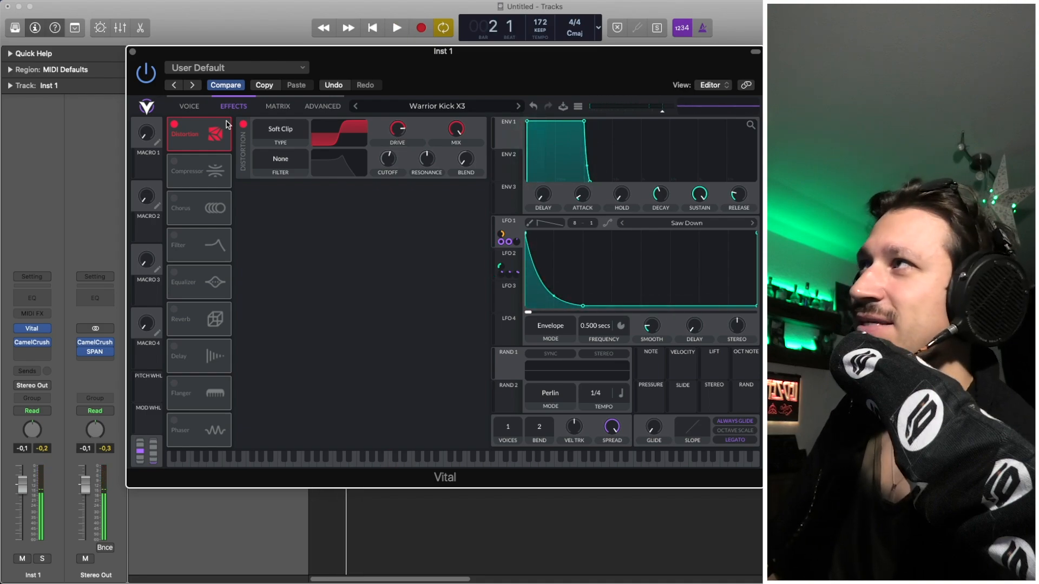
# Audition the kick again while reviewing the oscillator and sampler routing alongside the distortion settings.
pyautogui.click(180, 110)
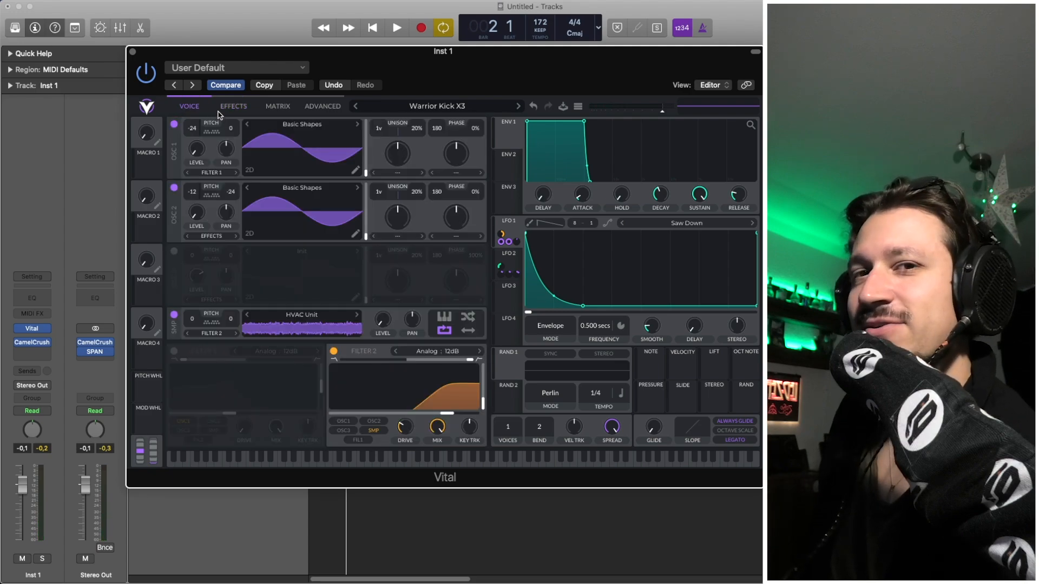
pyautogui.press('space')
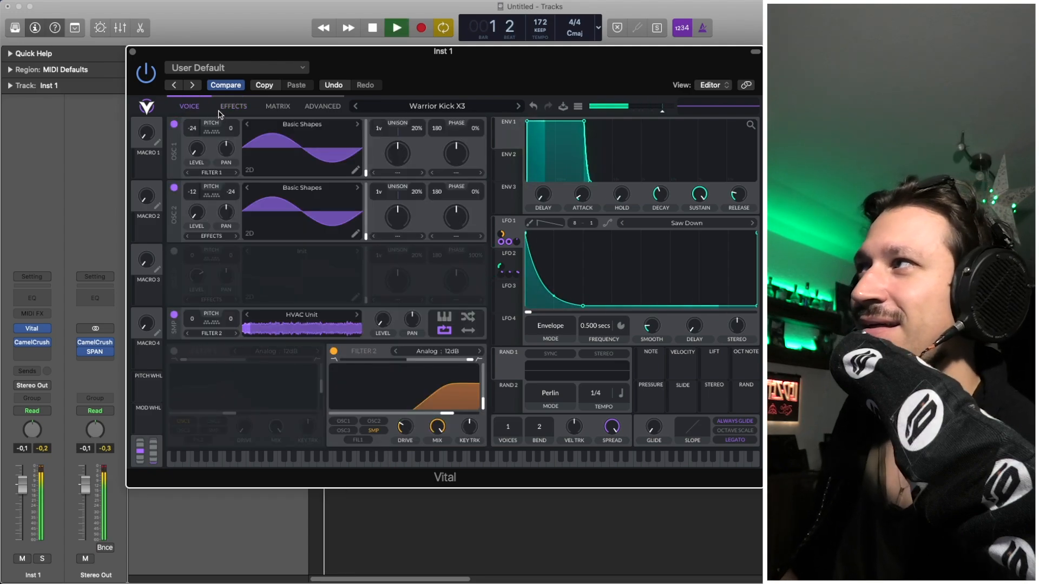
pyautogui.click(243, 110)
pyautogui.press('space')
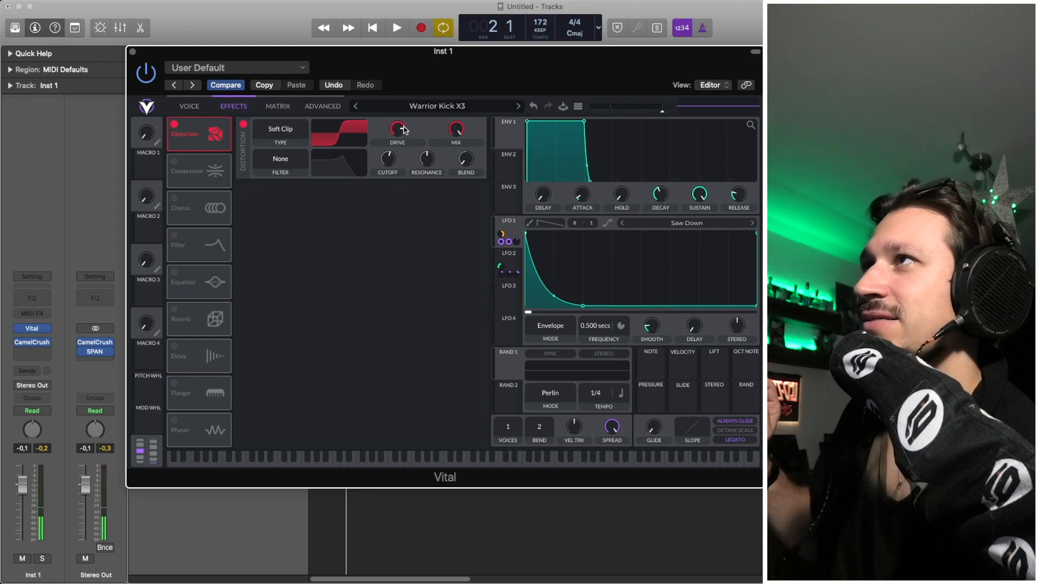
pyautogui.click(190, 104)
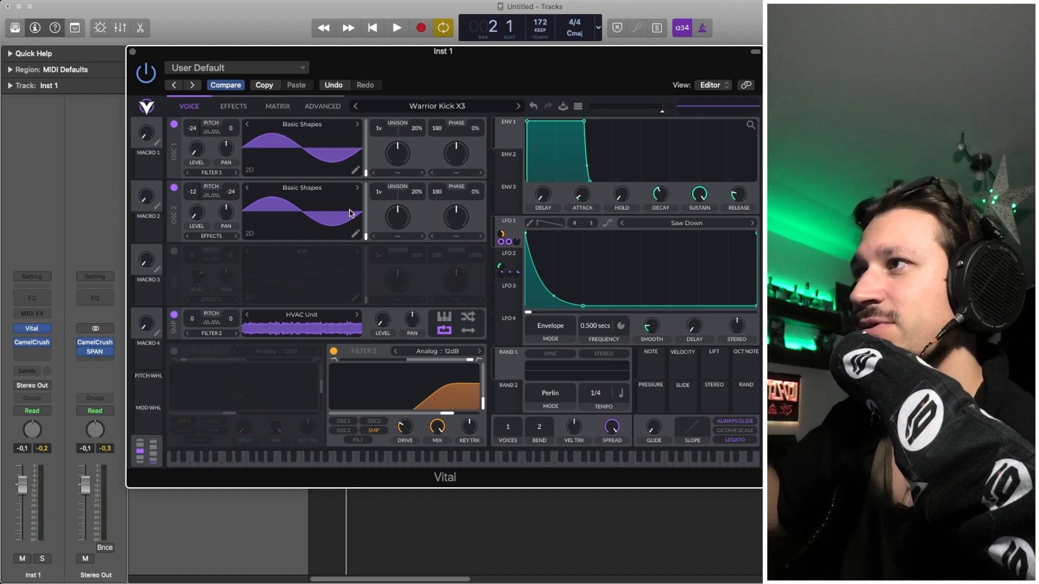
# Turn on the Multiband compressor effect after the distortion and audition the kick with it.
pyautogui.click(223, 110)
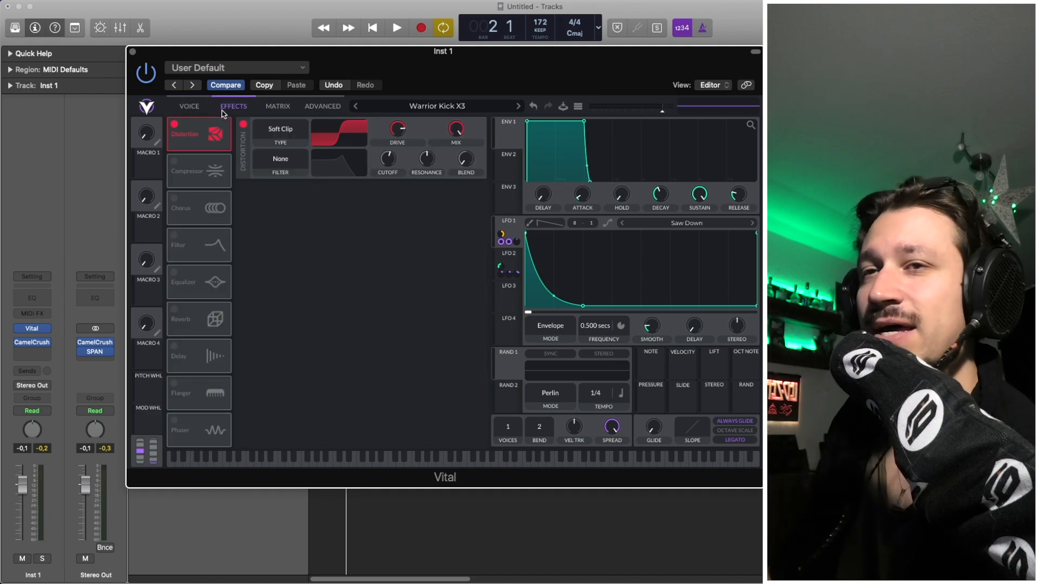
pyautogui.click(174, 162)
pyautogui.press('space')
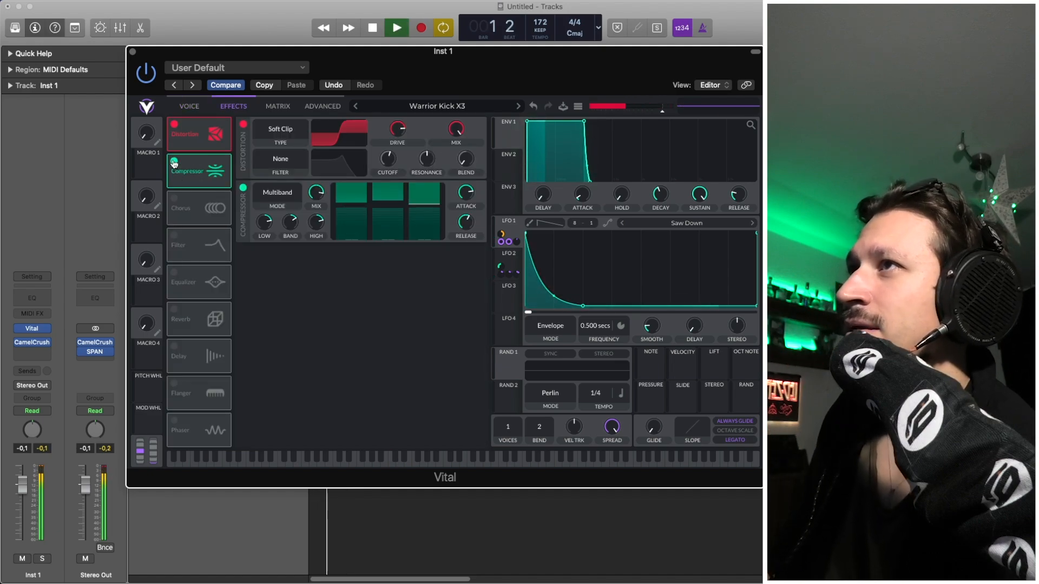
pyautogui.press('space')
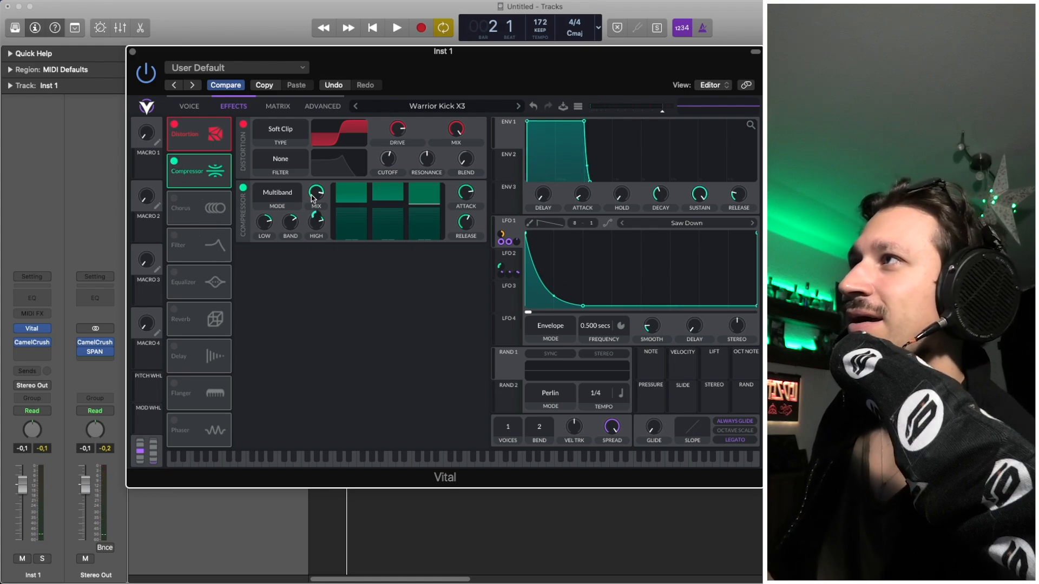
# Examine LFO 2's modulation of the compressor's high band and the LFO 2 curve, plus the compressor's attack and release.
pyautogui.moveTo(320, 220)
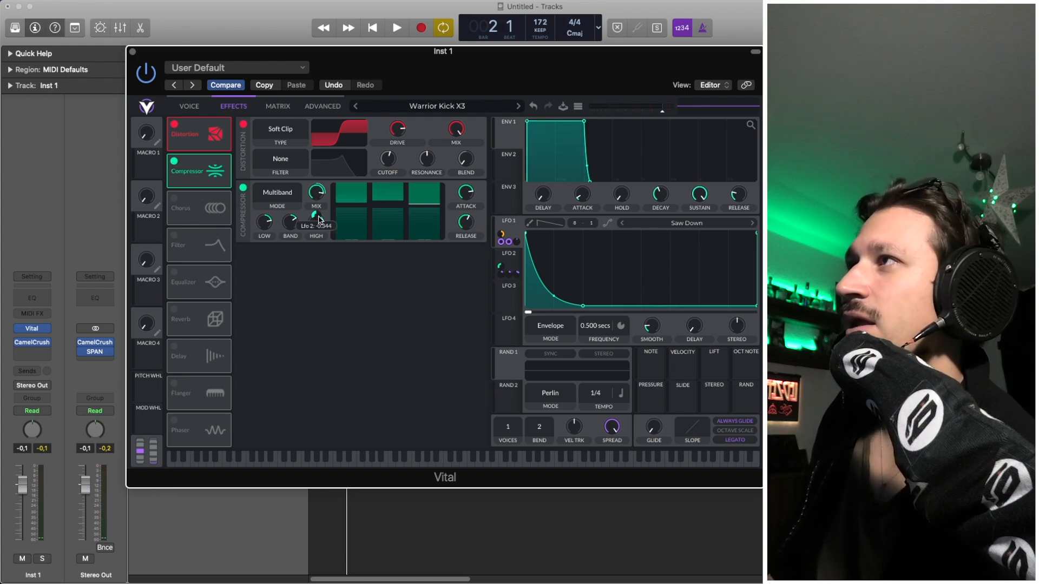
pyautogui.click(510, 260)
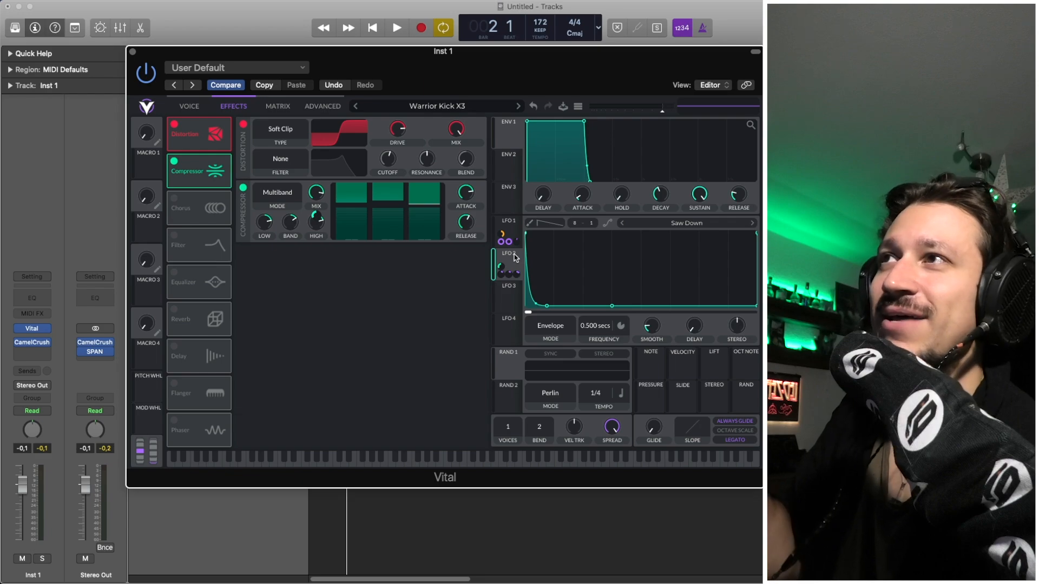
pyautogui.moveTo(514, 258); pyautogui.dragTo(319, 220)
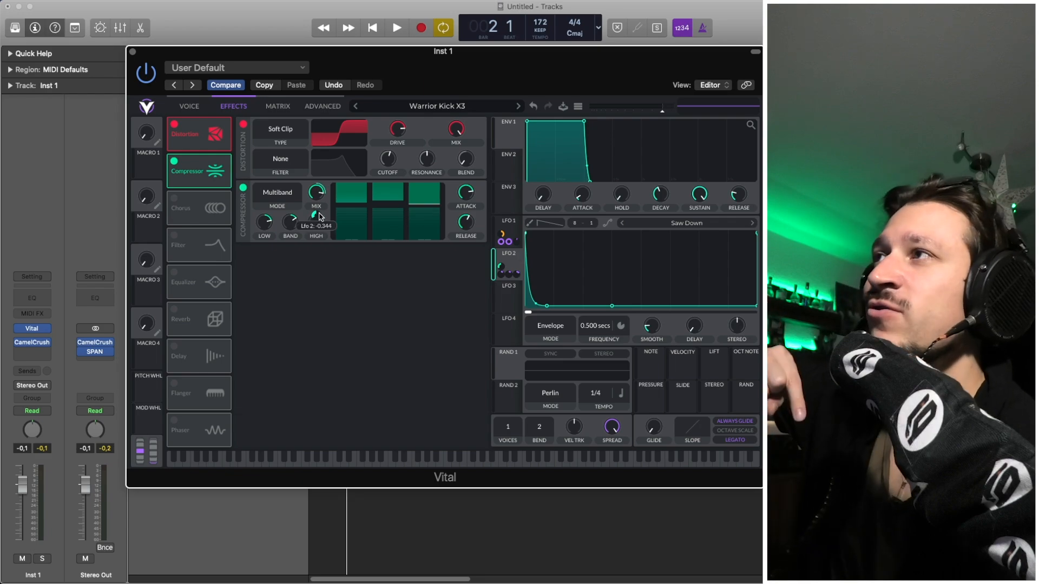
pyautogui.moveTo(315, 215)
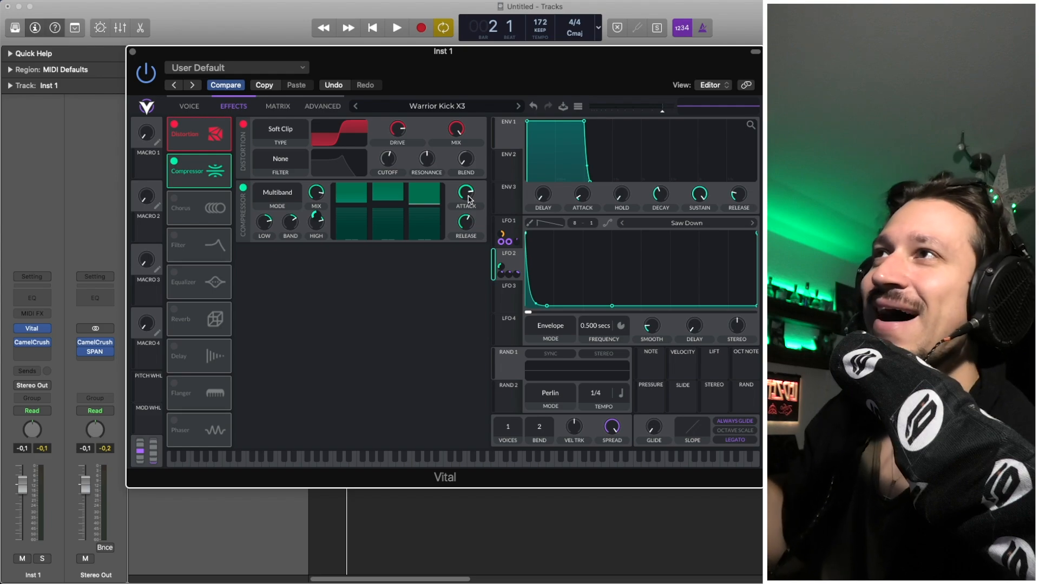
pyautogui.moveTo(468, 199)
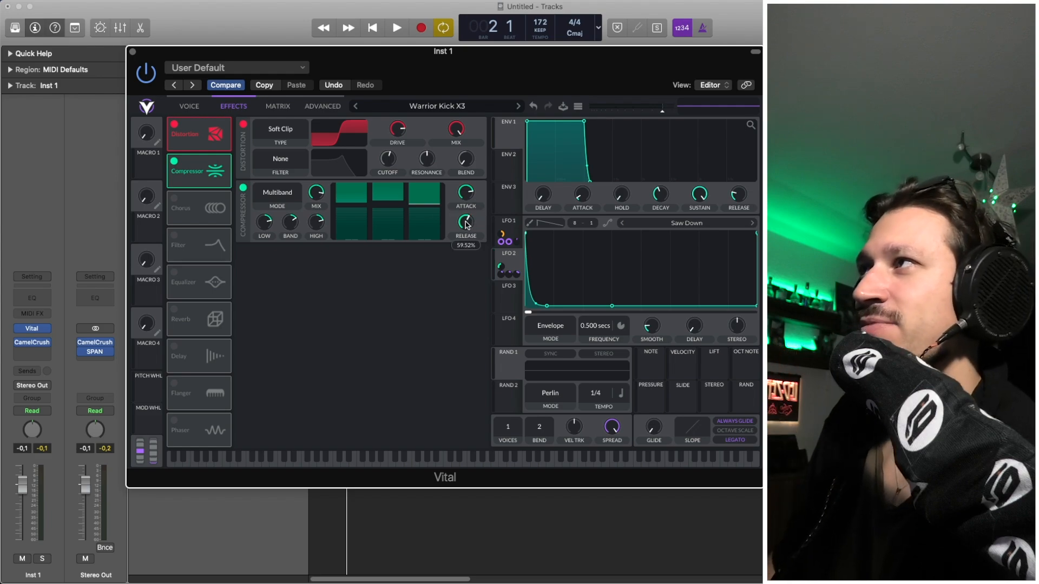
# Compare the kick with the Multiband compressor bypassed and active, checking the compressor's high band.
pyautogui.moveTo(317, 223)
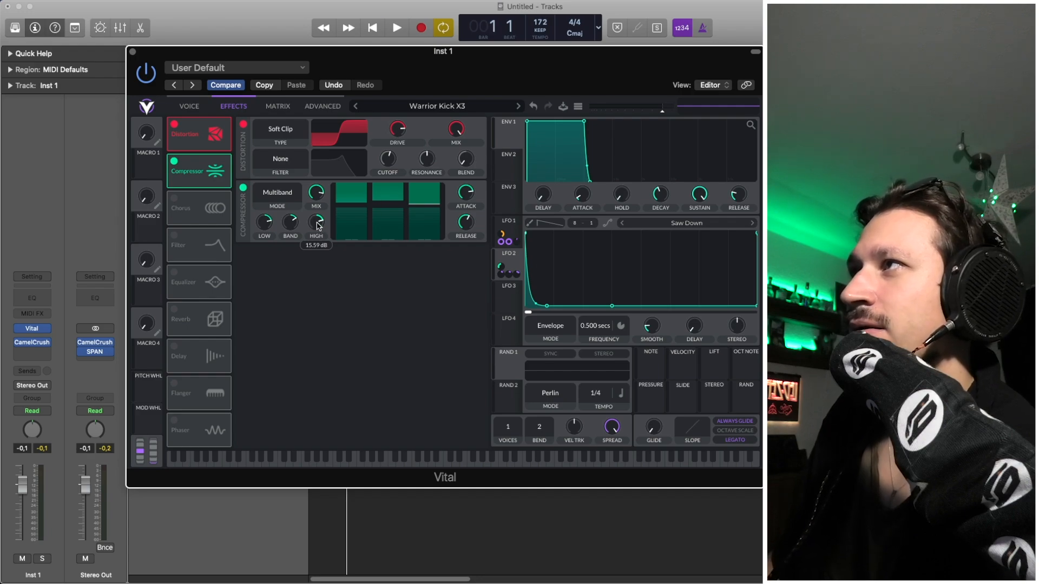
pyautogui.press('space')
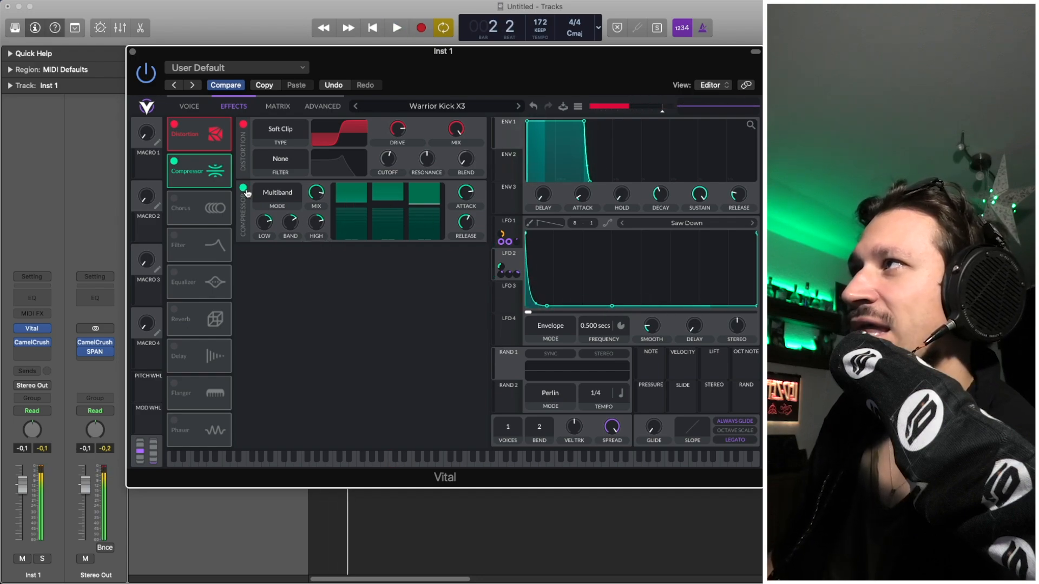
pyautogui.click(243, 188)
pyautogui.press('space')
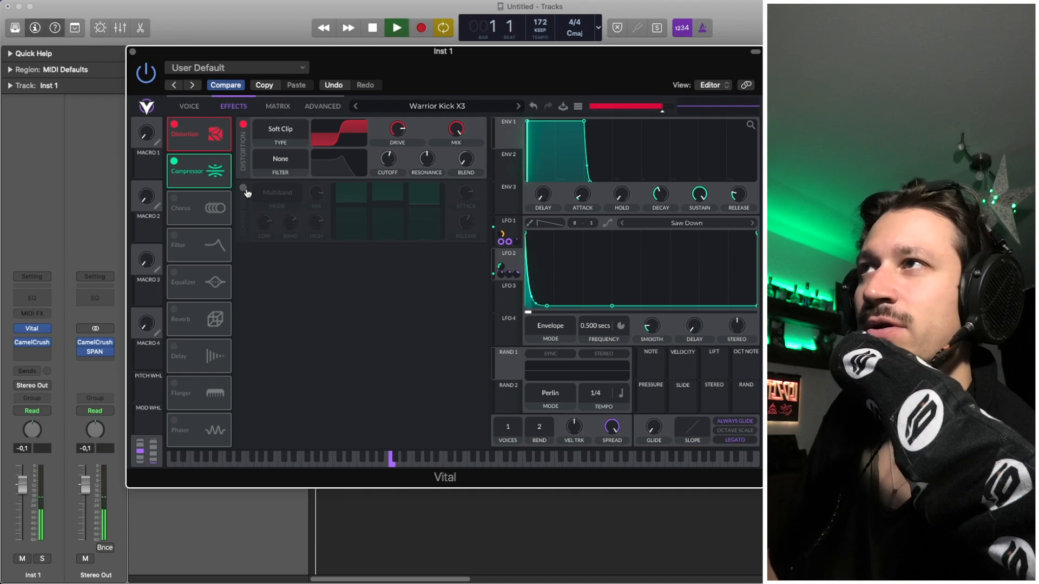
pyautogui.click(243, 188)
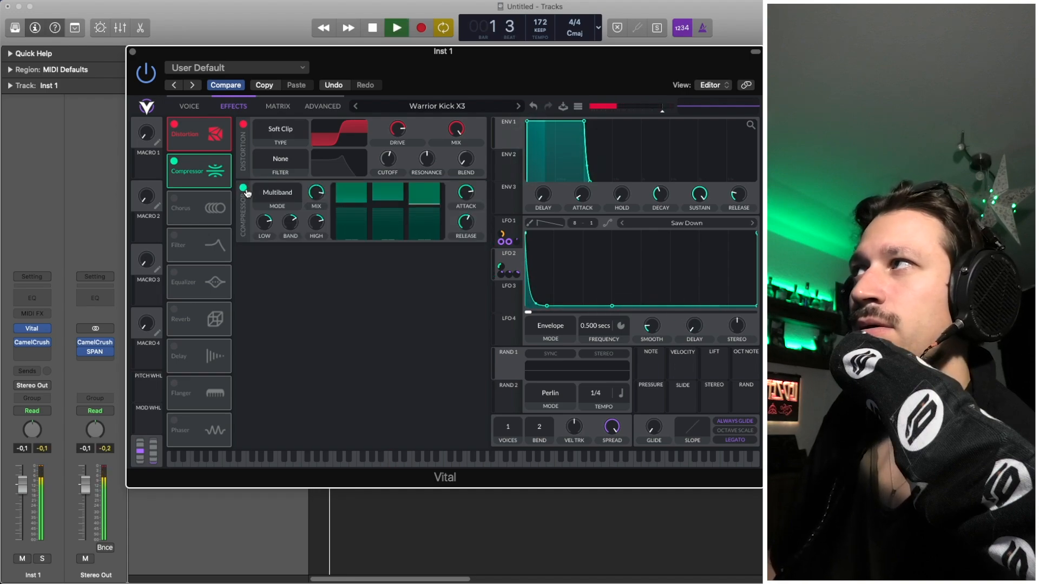
pyautogui.press('space')
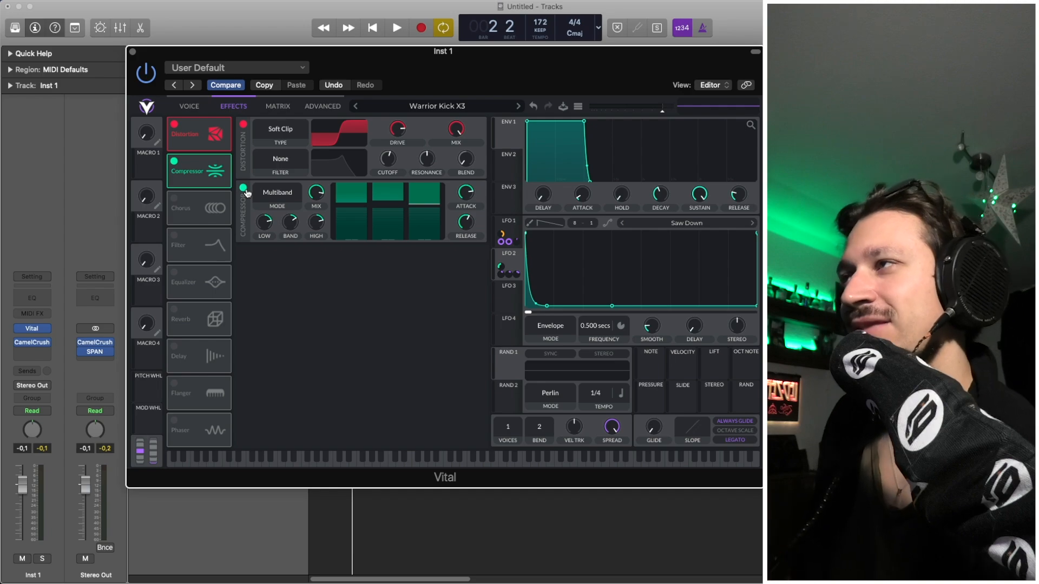
pyautogui.press('space')
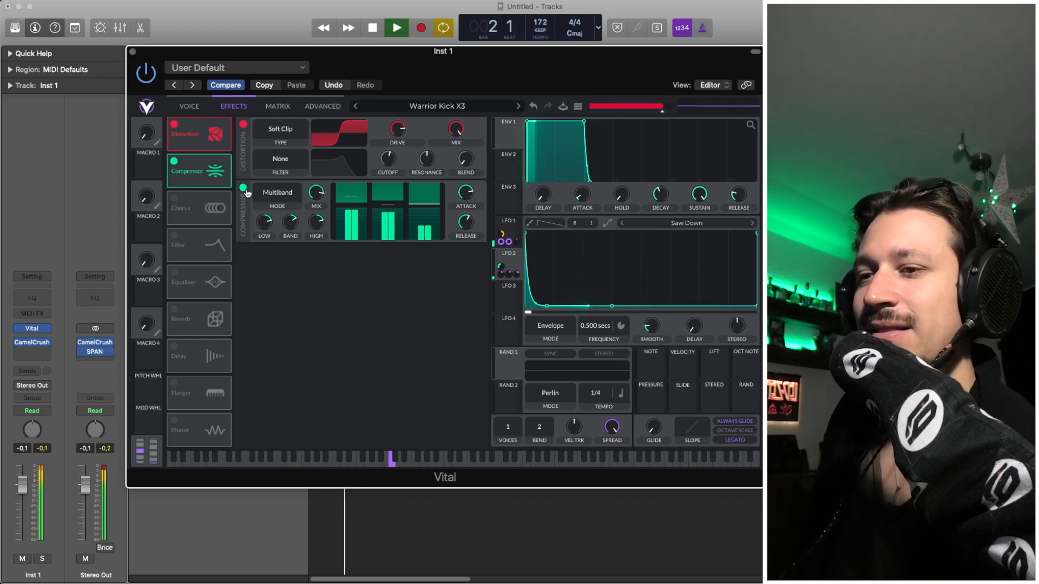
pyautogui.press('space')
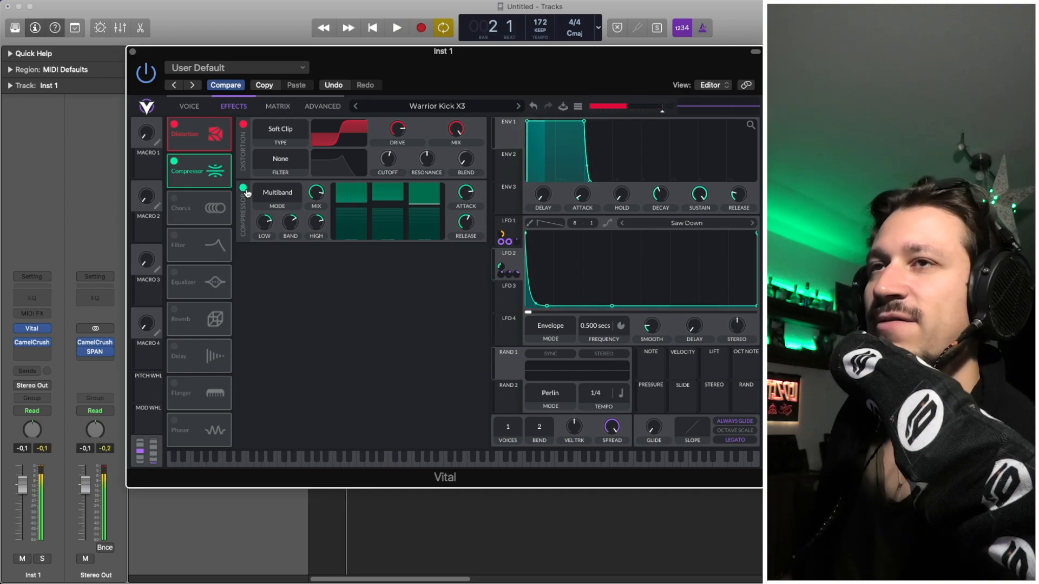
# Turn on the Chorus effect and the Phaser : Positive Filter effect, and audition the kick with both.
pyautogui.click(175, 198)
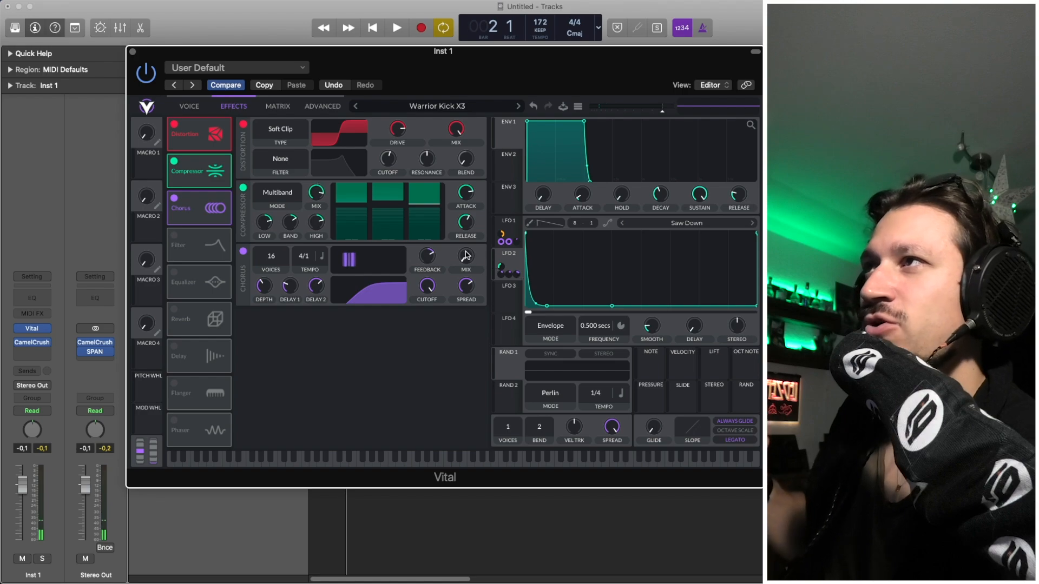
pyautogui.moveTo(464, 260)
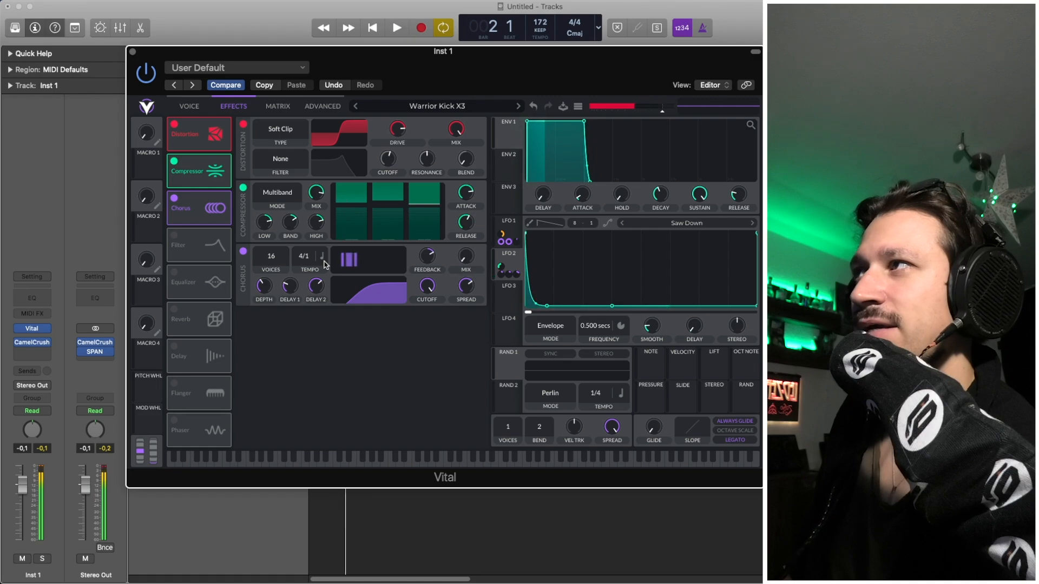
pyautogui.click(174, 235)
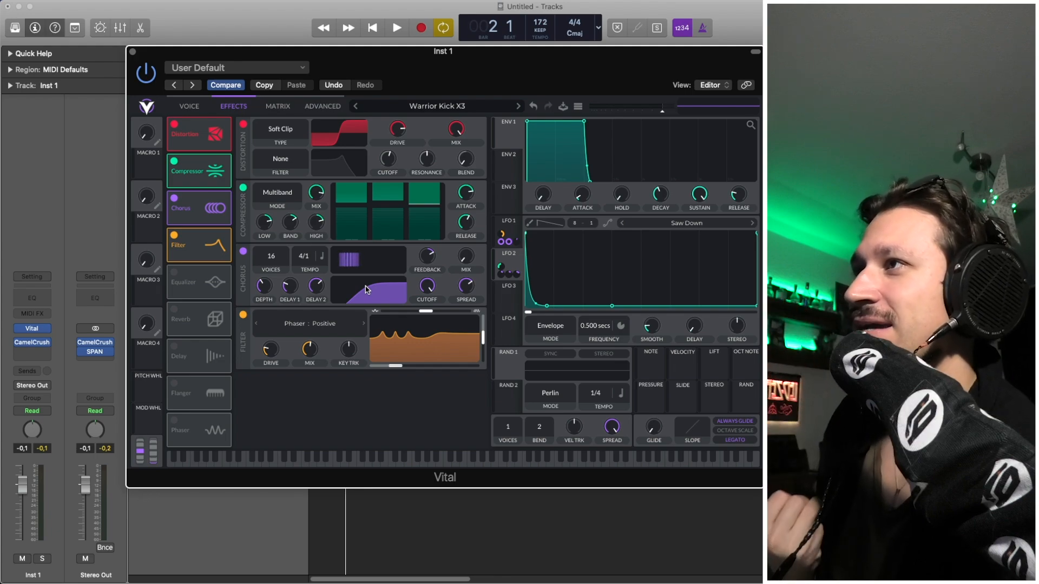
pyautogui.press('space')
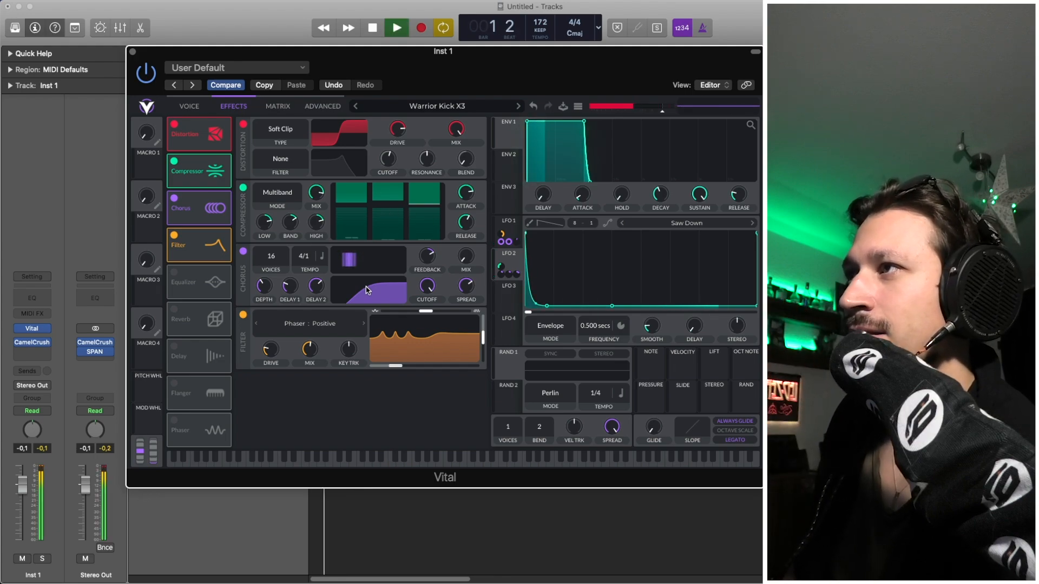
pyautogui.press('space')
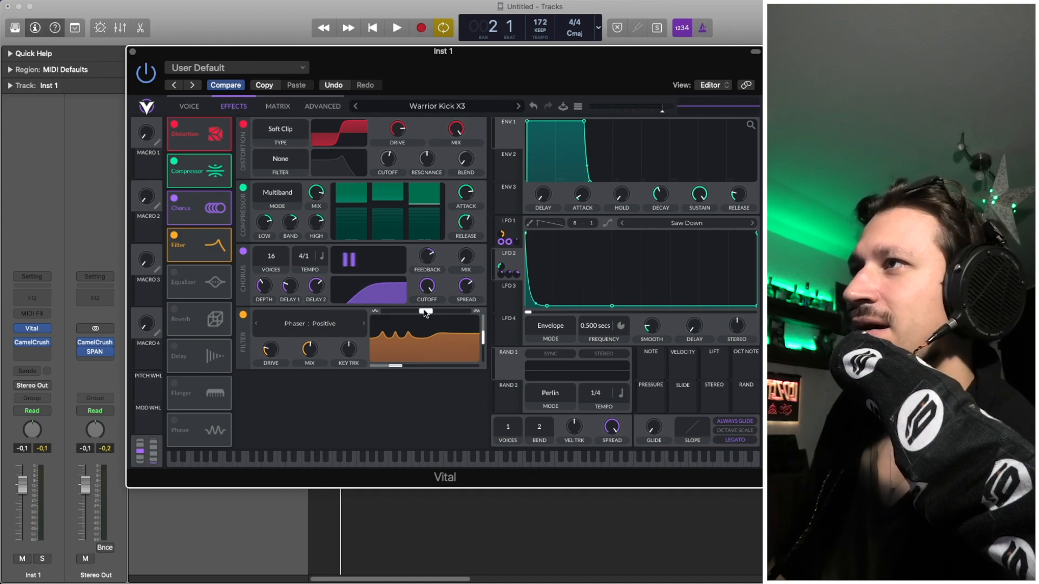
# Try the phaser filter's blend at 0.890 and audition the kick with the change.
pyautogui.moveTo(425, 312)
pyautogui.mouseDown()
pyautogui.moveTo(414, 313)
pyautogui.moveTo(453, 313)
pyautogui.moveTo(409, 314)
pyautogui.moveTo(421, 314)
pyautogui.mouseUp()
pyautogui.press('space')
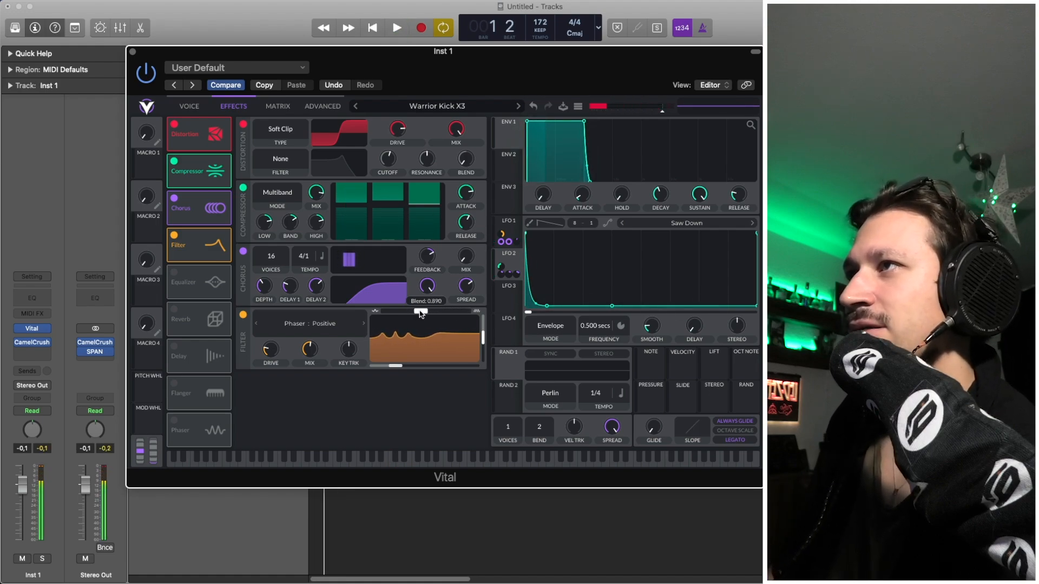
pyautogui.doubleClick(421, 314)
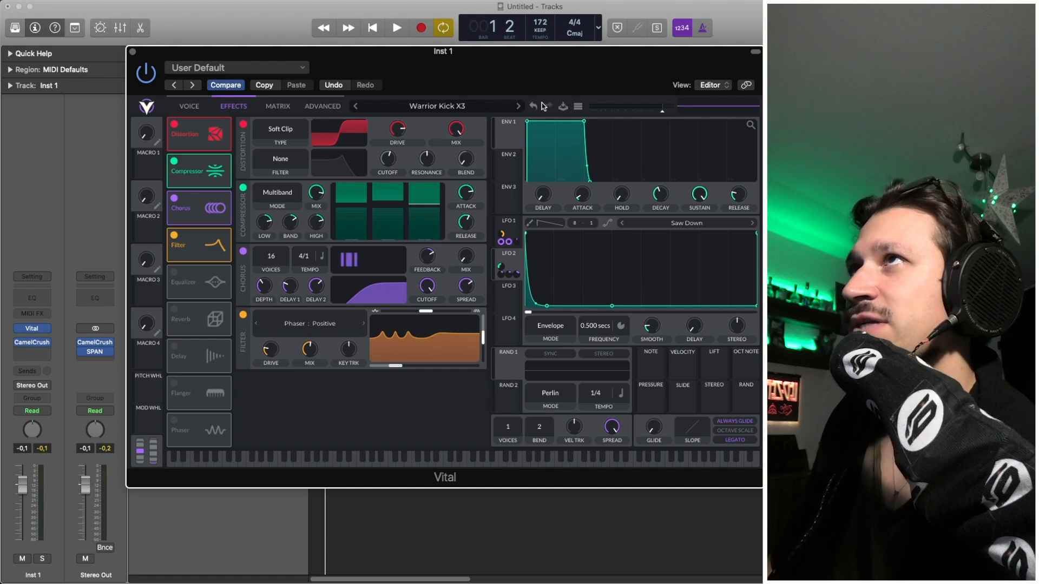
pyautogui.press('space')
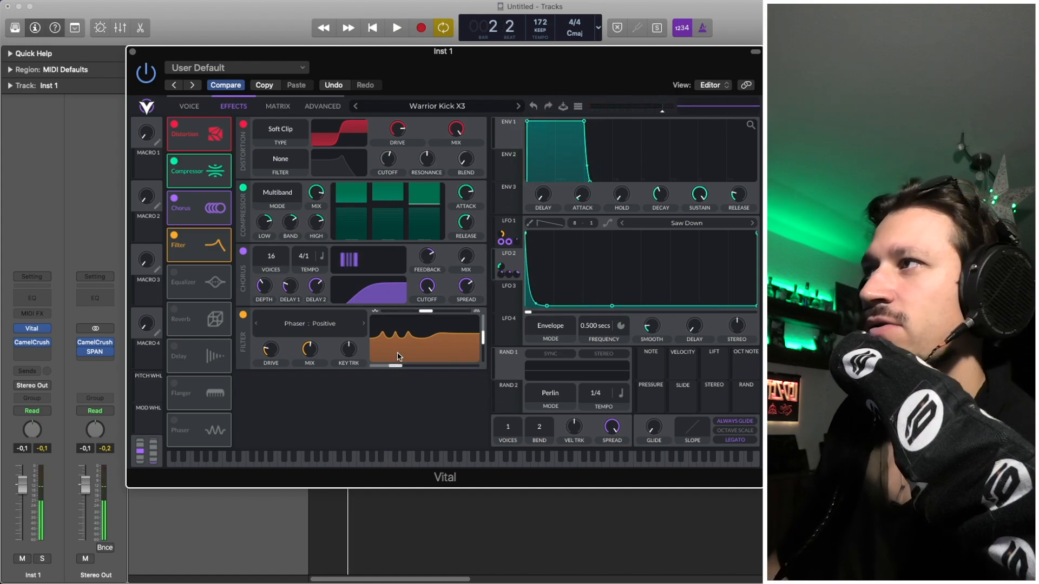
# Examine LFO 1's modulation of the phaser filter's cutoff and the LFO 1 curve, and audition the kick.
pyautogui.moveTo(410, 361)
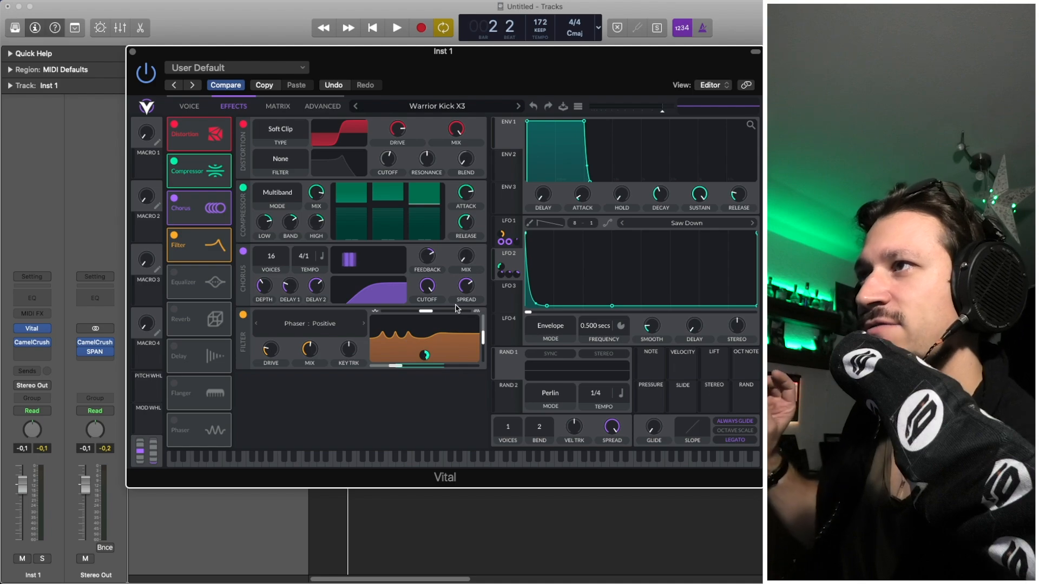
pyautogui.click(511, 230)
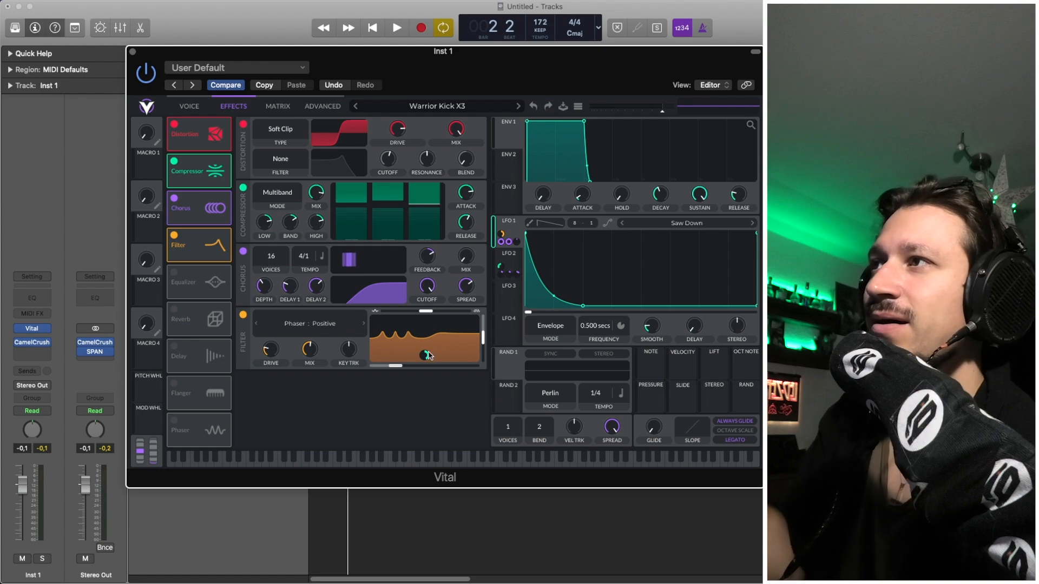
pyautogui.moveTo(426, 357)
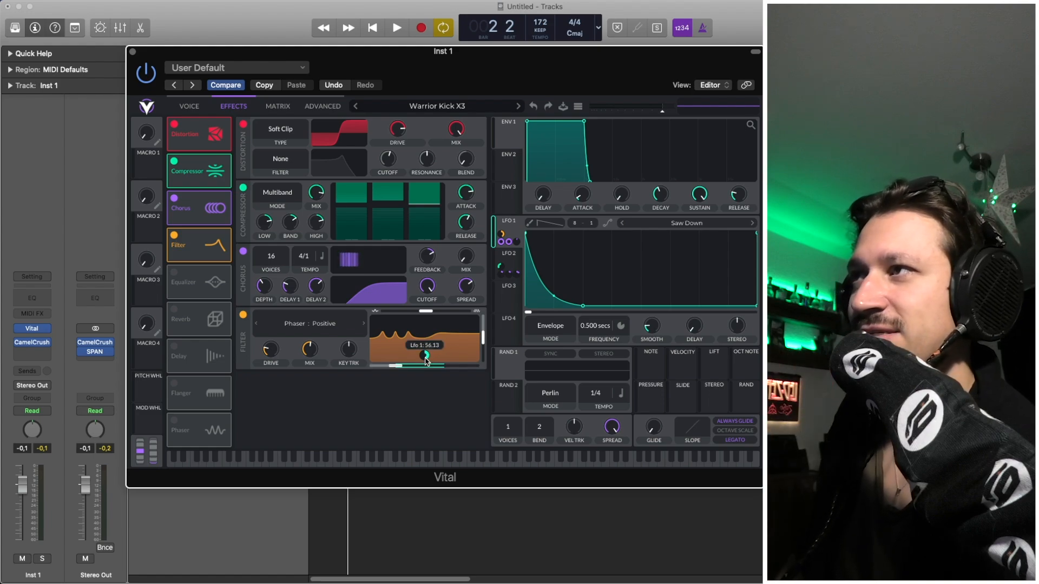
pyautogui.press('space')
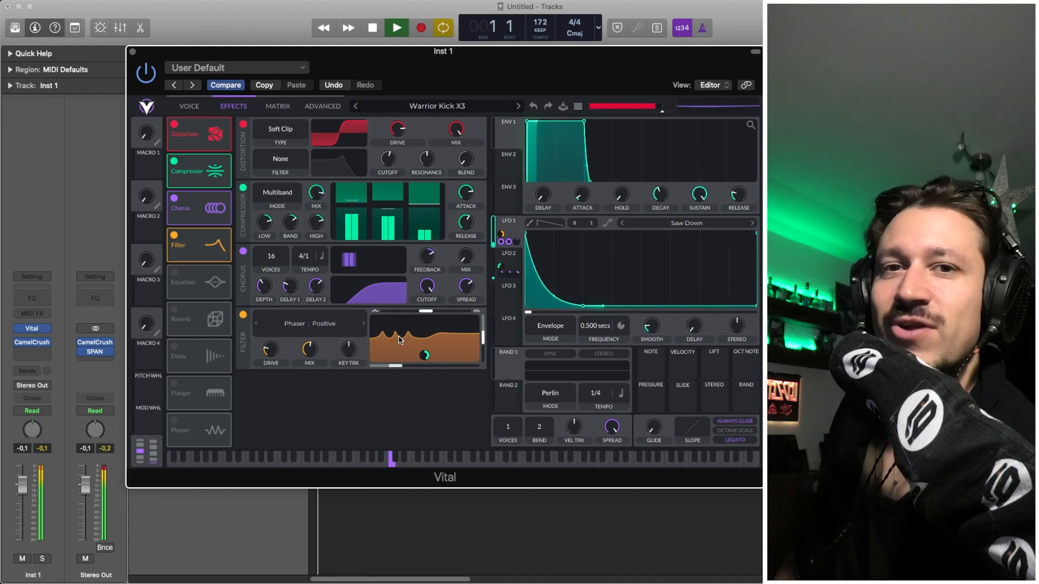
pyautogui.press('space')
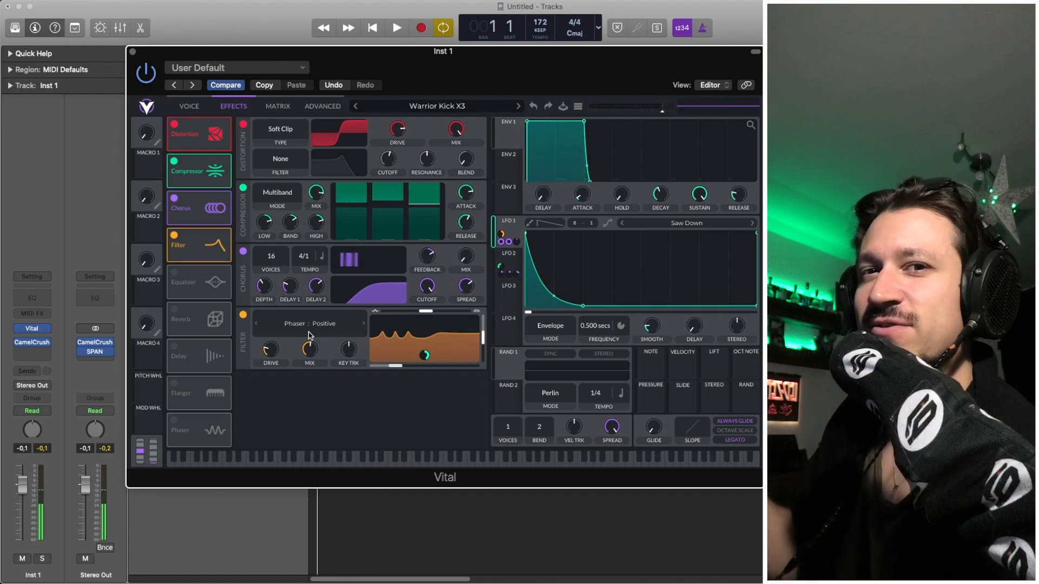
# Turn on the Equalizer effect after the phaser filter, check its band cutoff and resonance, and audition the kick.
pyautogui.click(175, 273)
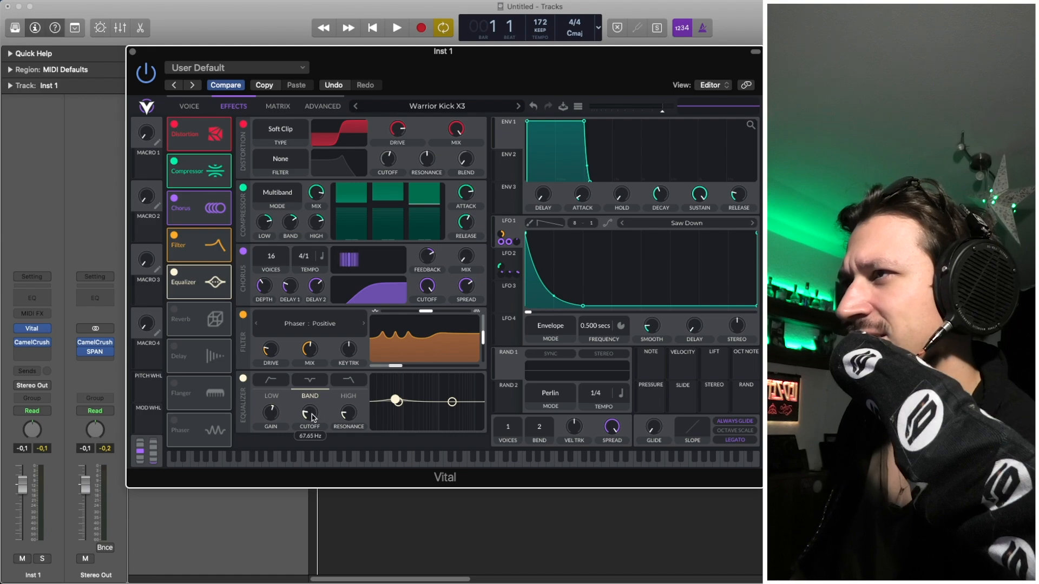
pyautogui.press('space')
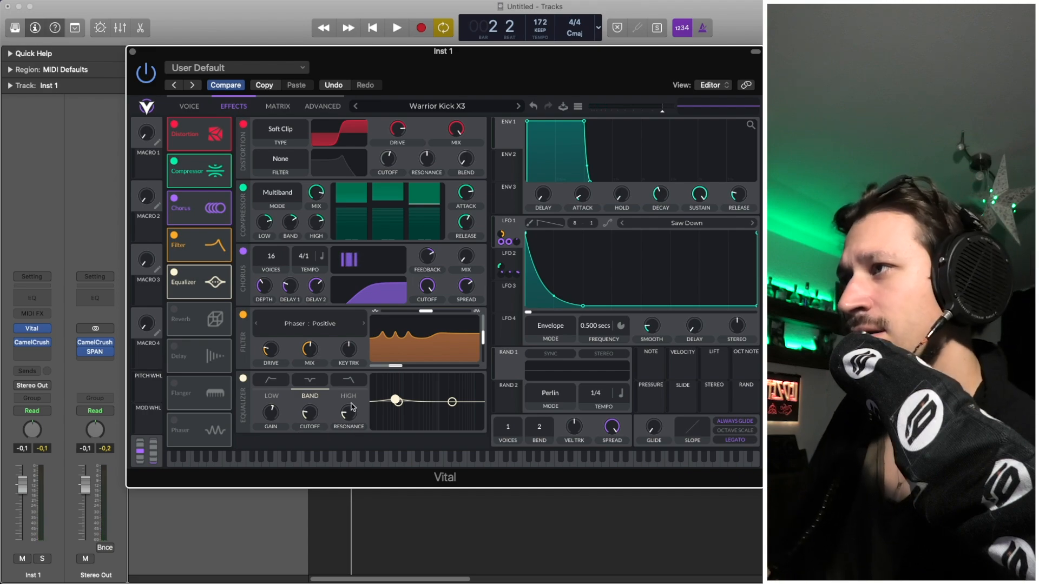
pyautogui.press('space')
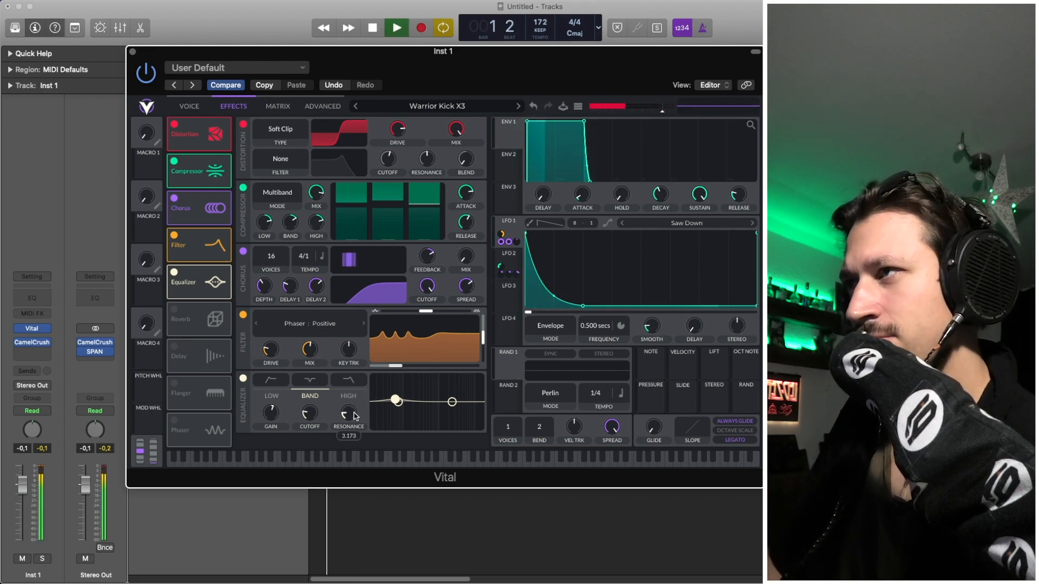
pyautogui.press('space')
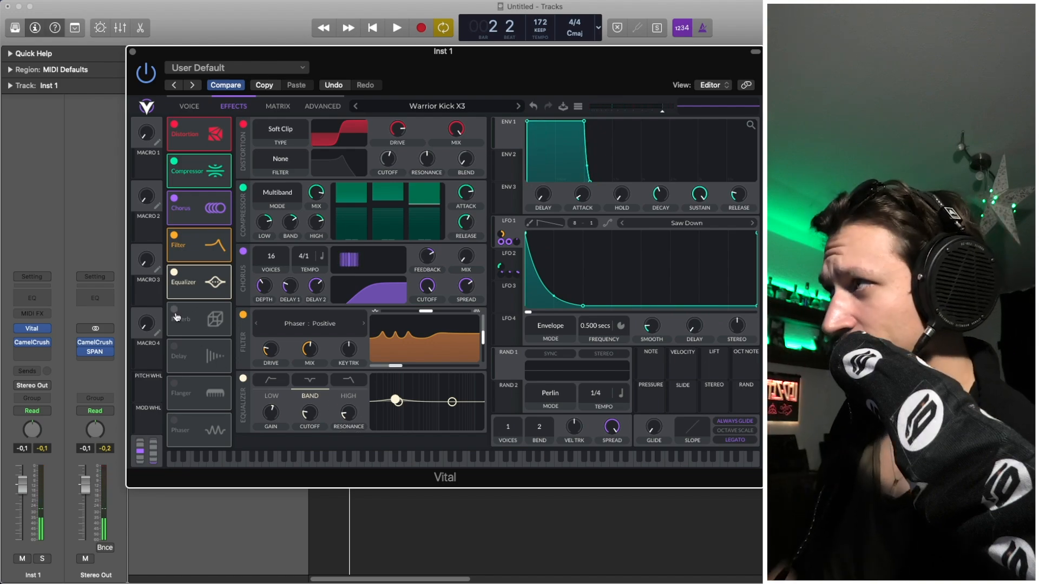
# Turn on the Reverb effect and audition the kick, trying the reverb mix at about 10.91%.
pyautogui.click(174, 310)
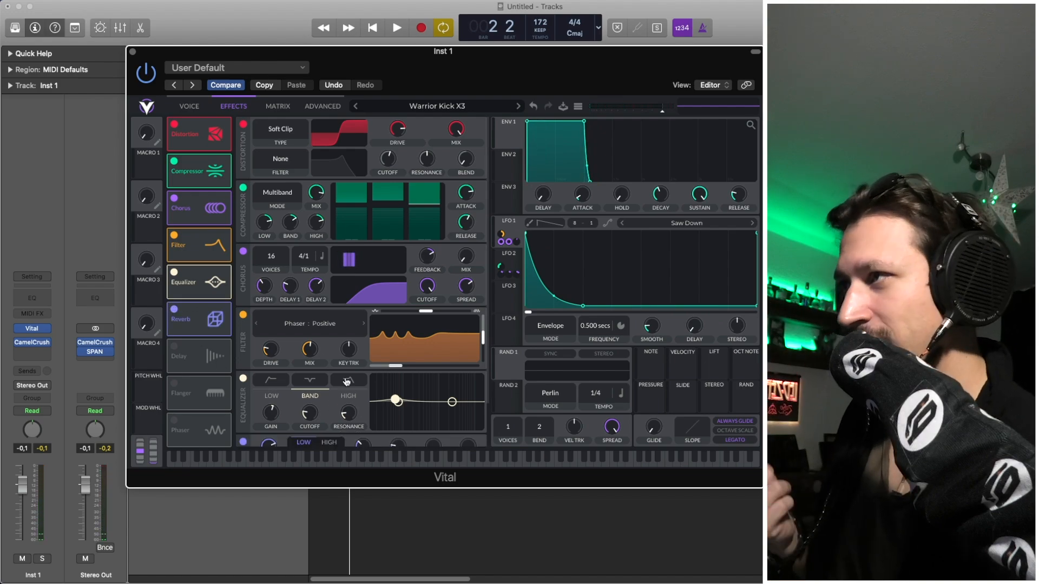
pyautogui.scroll(-3, 347, 382)
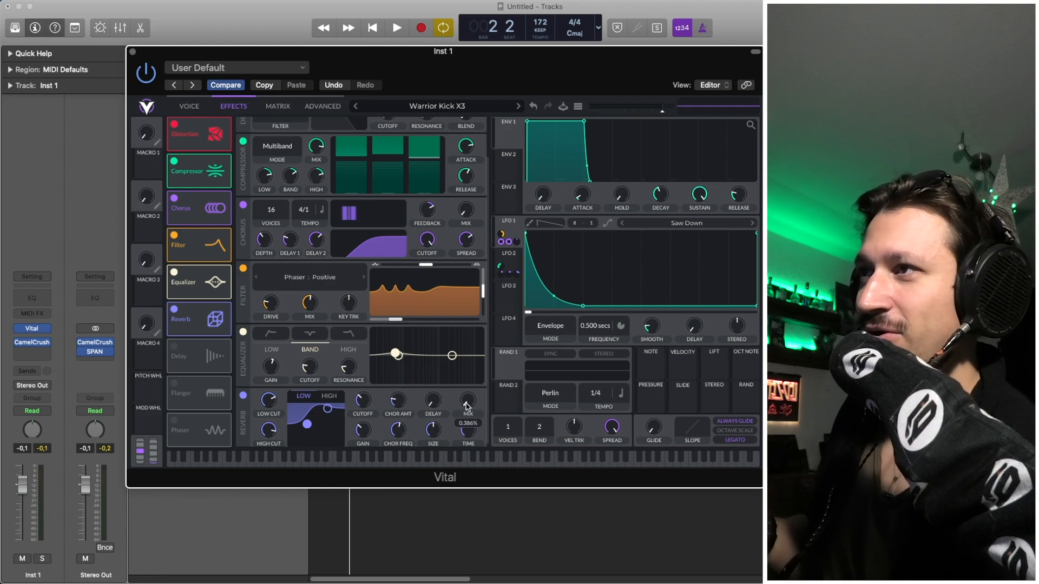
pyautogui.press('space')
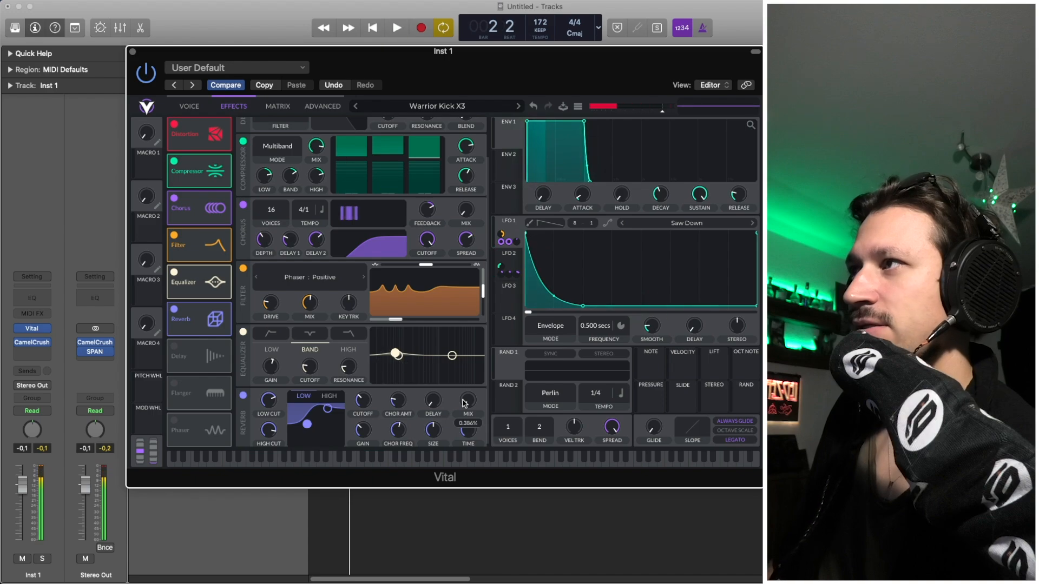
pyautogui.moveTo(463, 404); pyautogui.dragTo(465, 398)
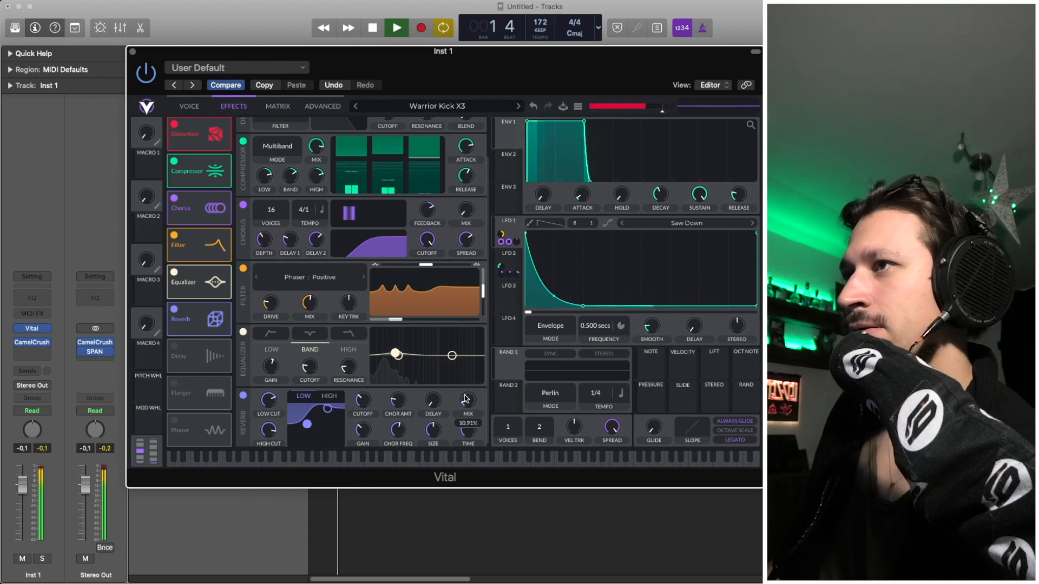
pyautogui.press('space')
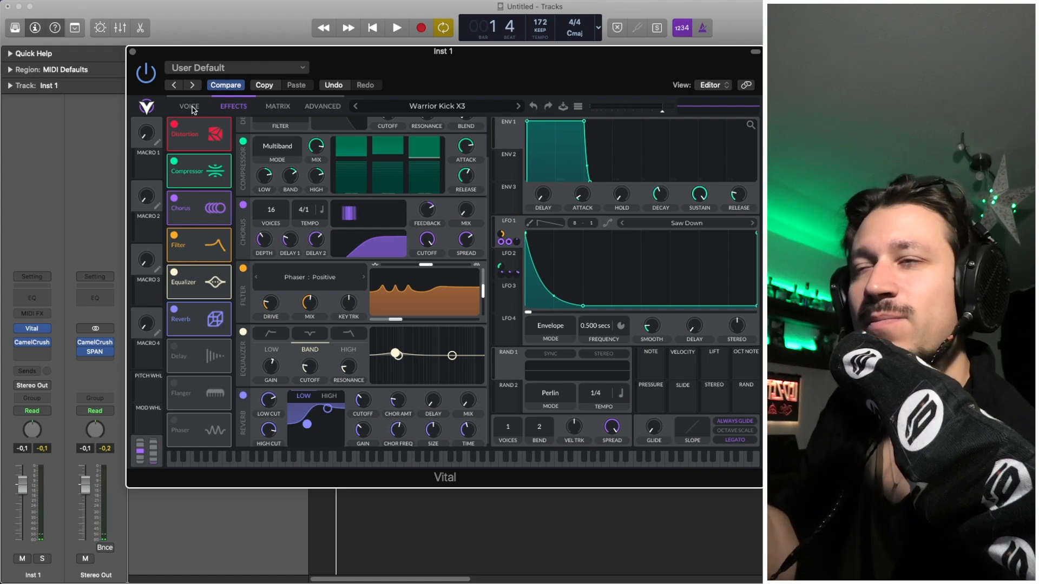
# Review the oscillator, sampler and filter setup alongside the complete effects chain, and audition the finished kick.
pyautogui.click(189, 107)
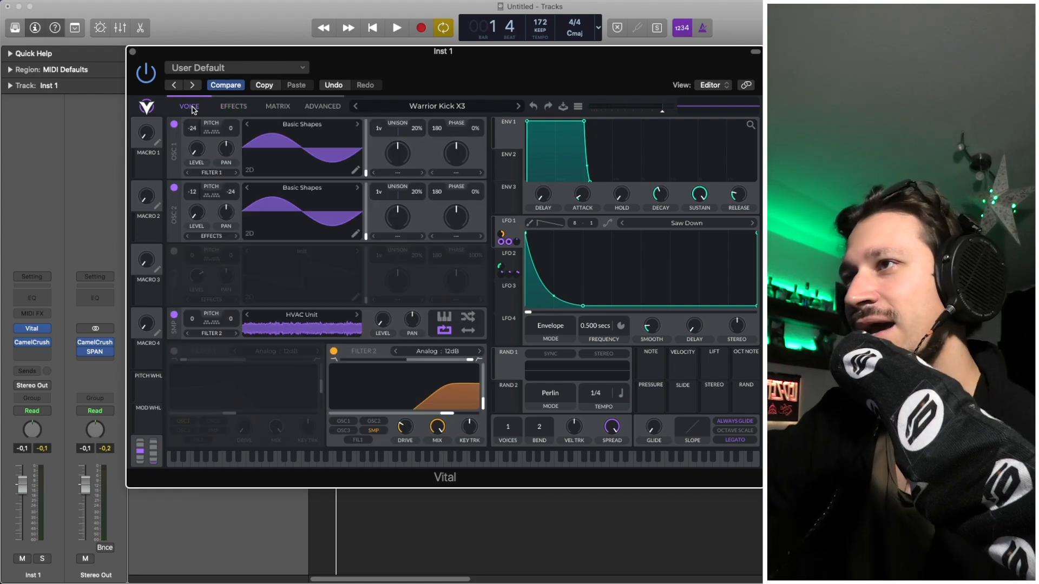
pyautogui.click(234, 107)
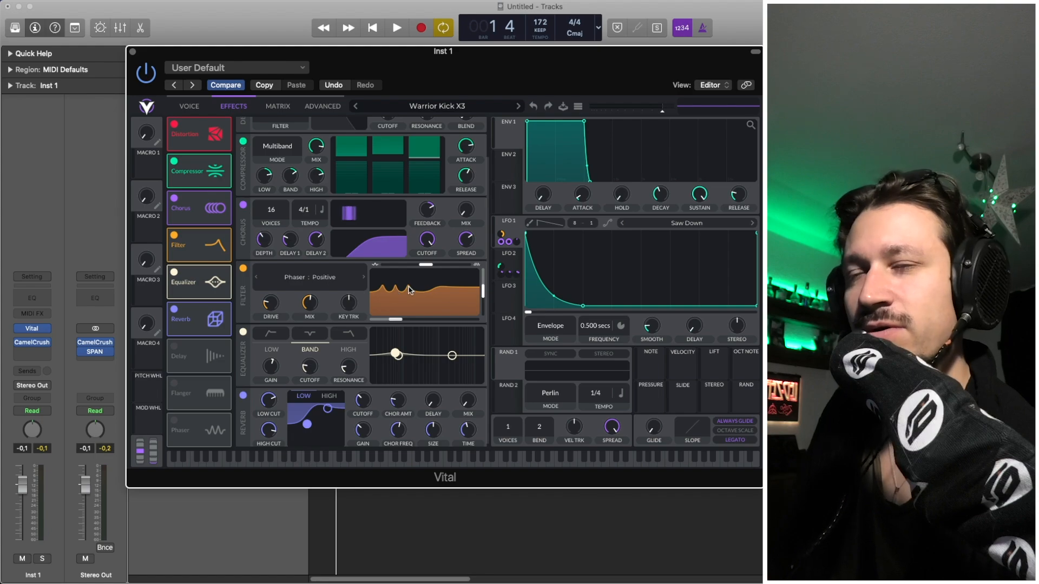
pyautogui.press('space')
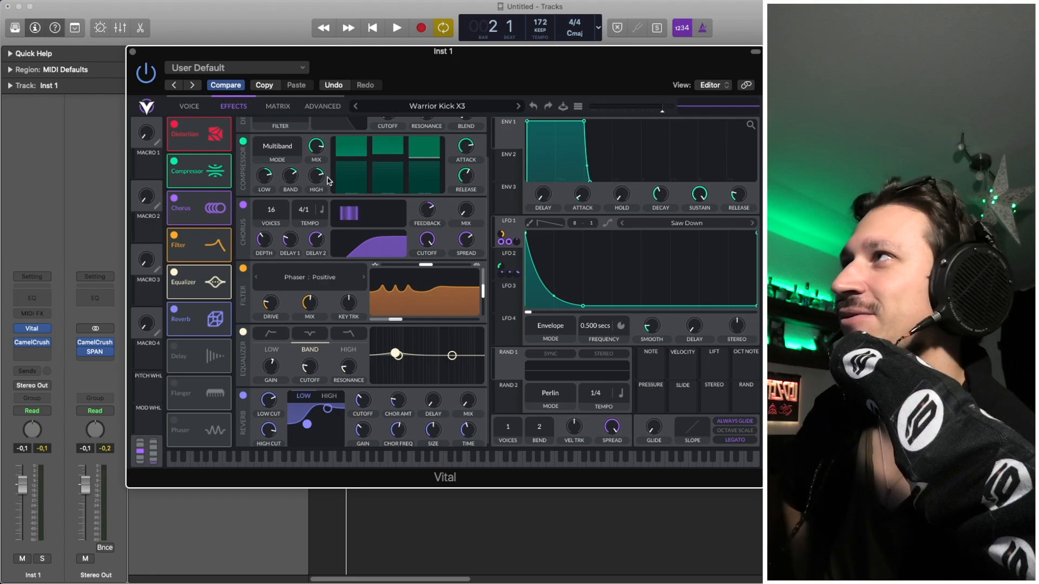
pyautogui.click(187, 106)
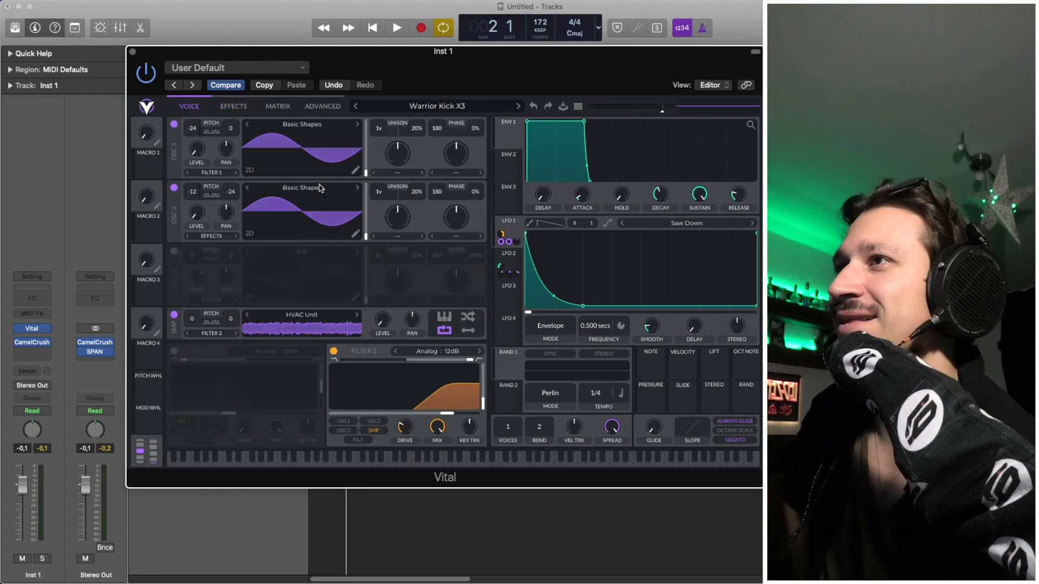
pyautogui.click(233, 106)
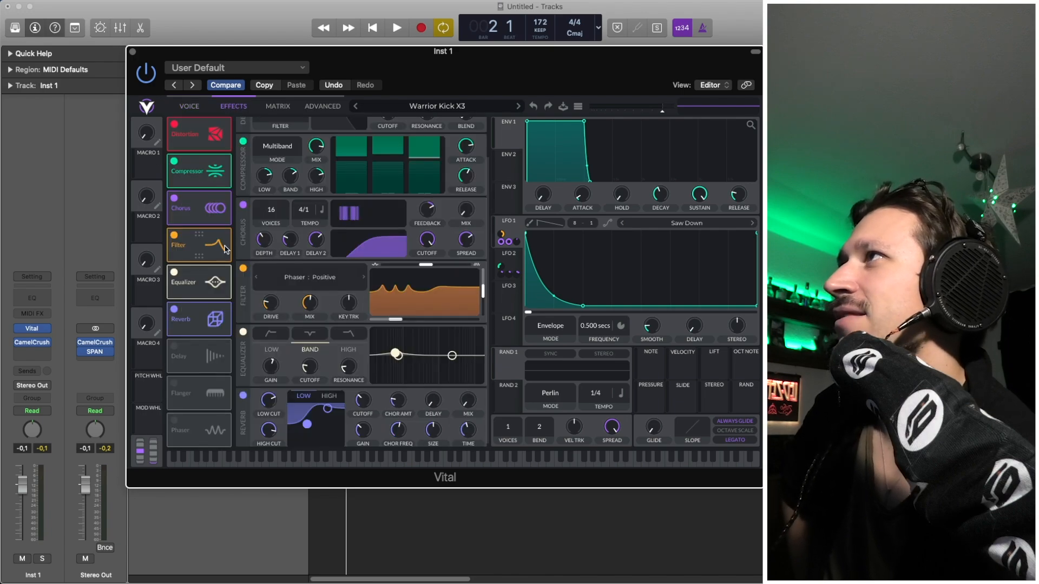
pyautogui.scroll(2, 251, 192)
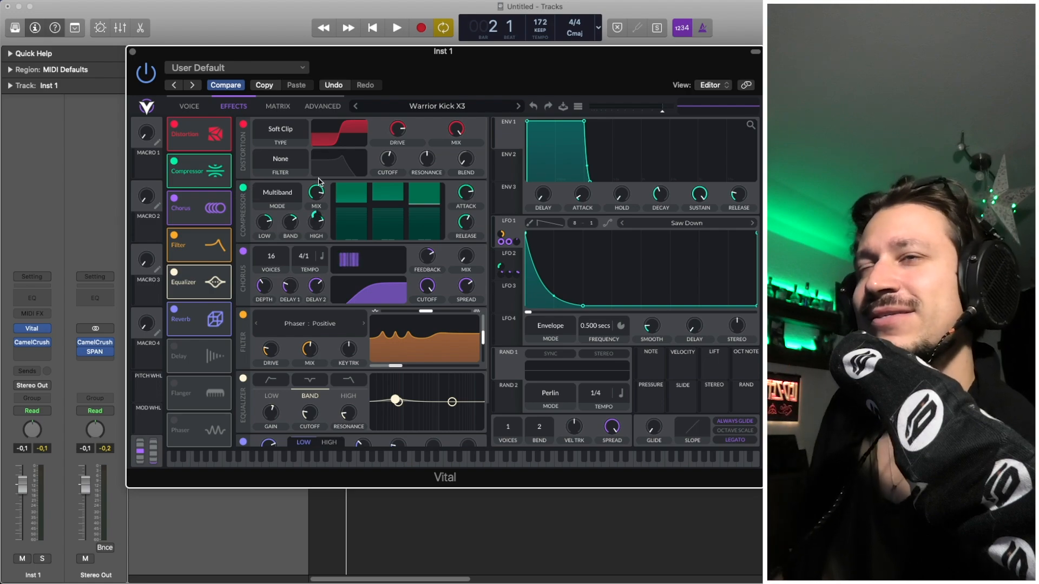
# Audition the Warrior Kick X3 patch in the looped region with the synth window closed, and stop playback.
pyautogui.press('space')
pyautogui.click(133, 52)
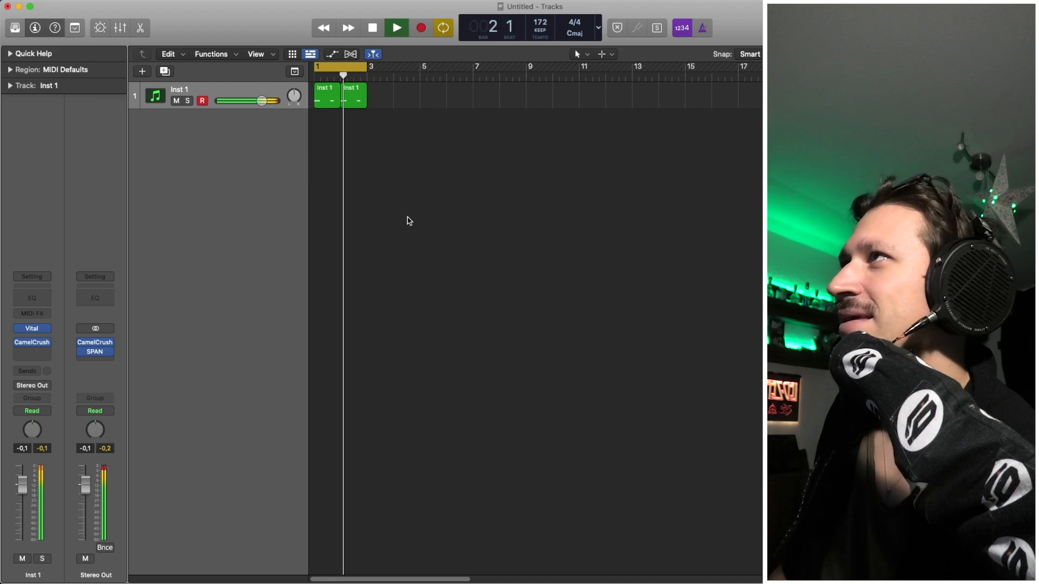
pyautogui.press('space')
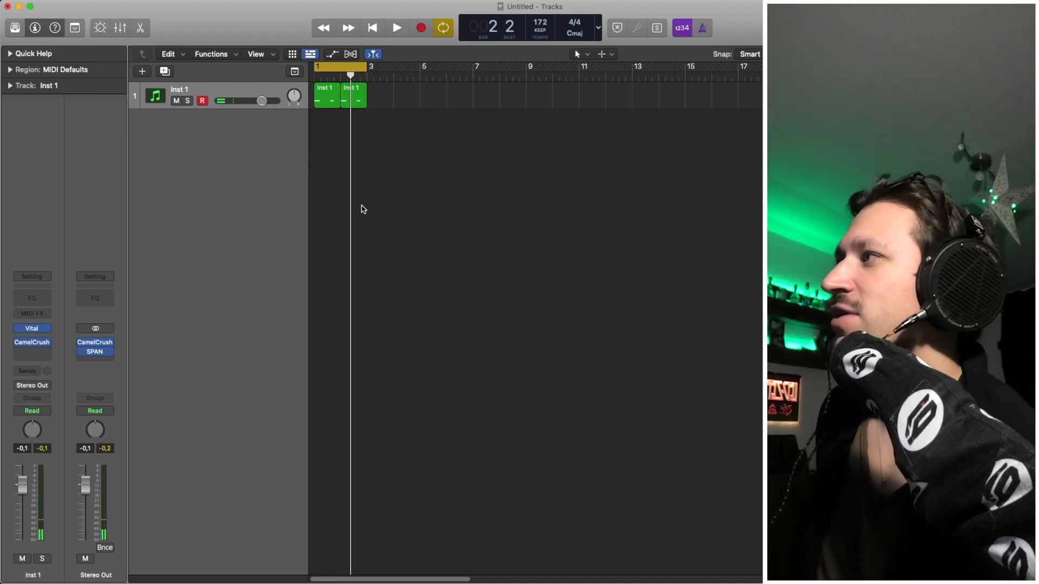
# Reopen Vital on the Inst 1 track and examine the oscillators, sampler, LFO 2 and LFO 1's modulation of the sampler level.
pyautogui.click(39, 331)
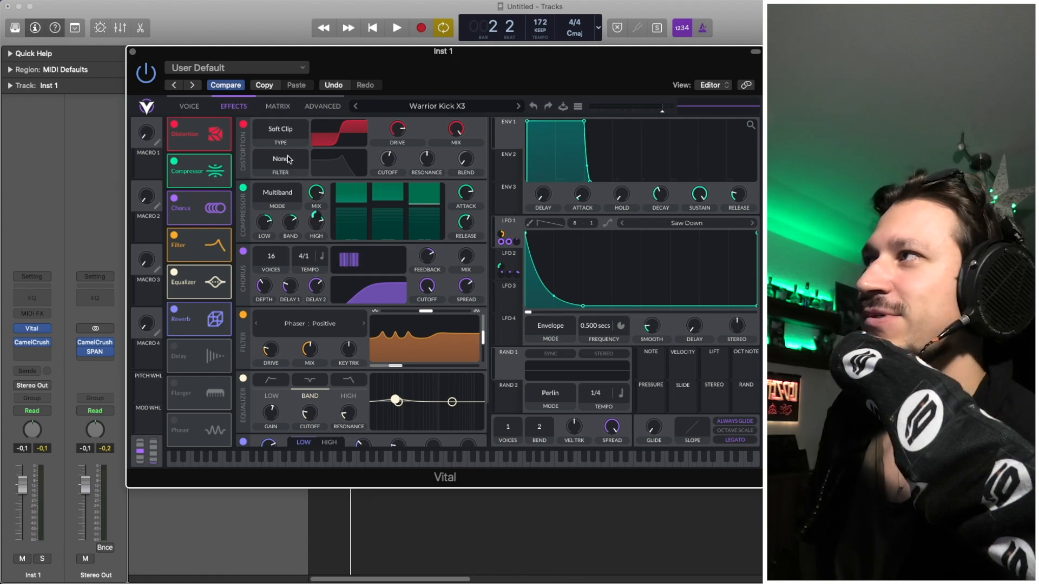
pyautogui.click(197, 112)
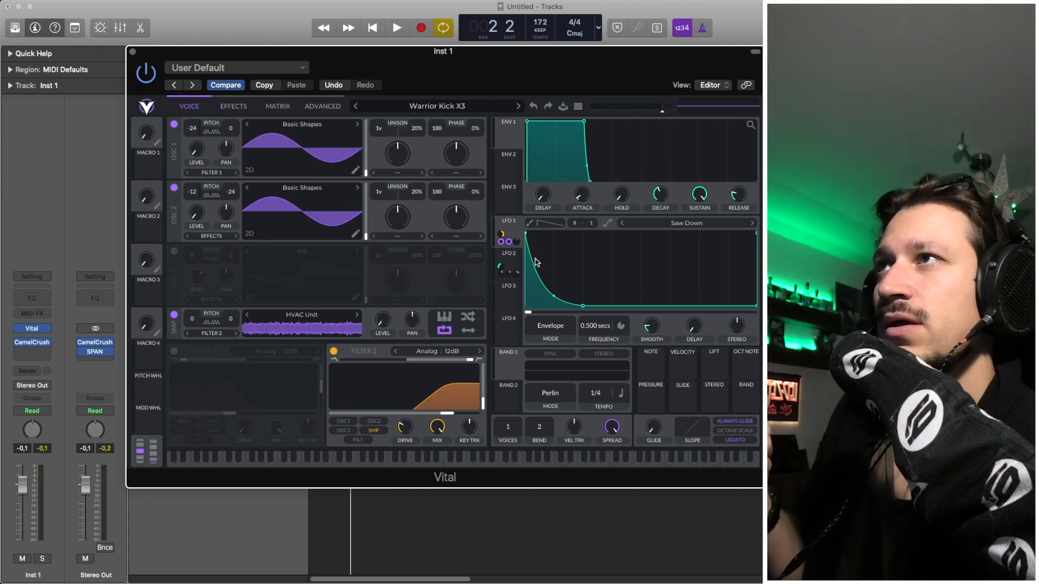
pyautogui.click(513, 255)
pyautogui.click(512, 232)
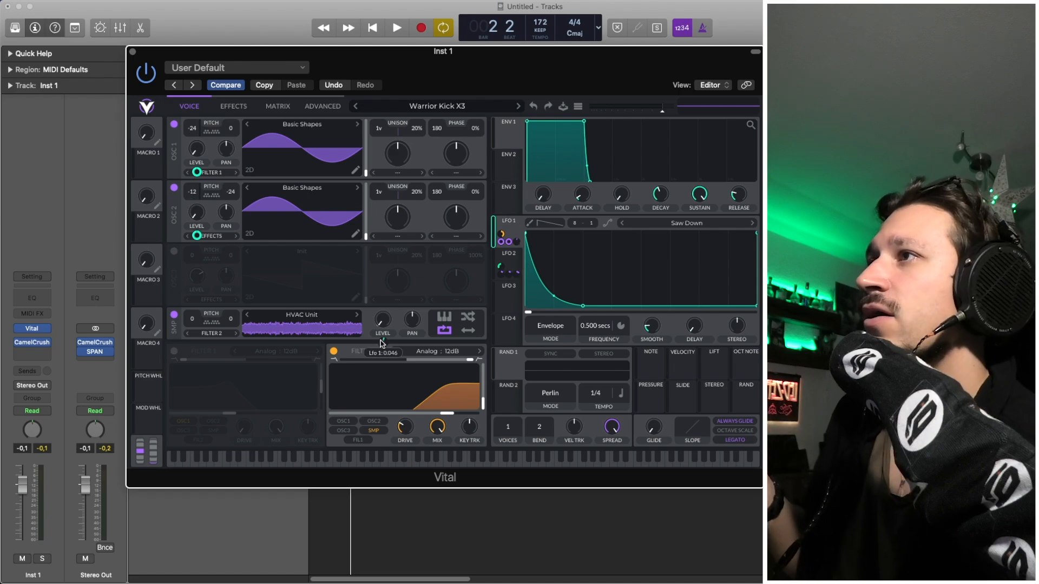
# Review the effects chain from distortion and multiband compressor through chorus, phaser filter and equalizer to reverb.
pyautogui.click(234, 107)
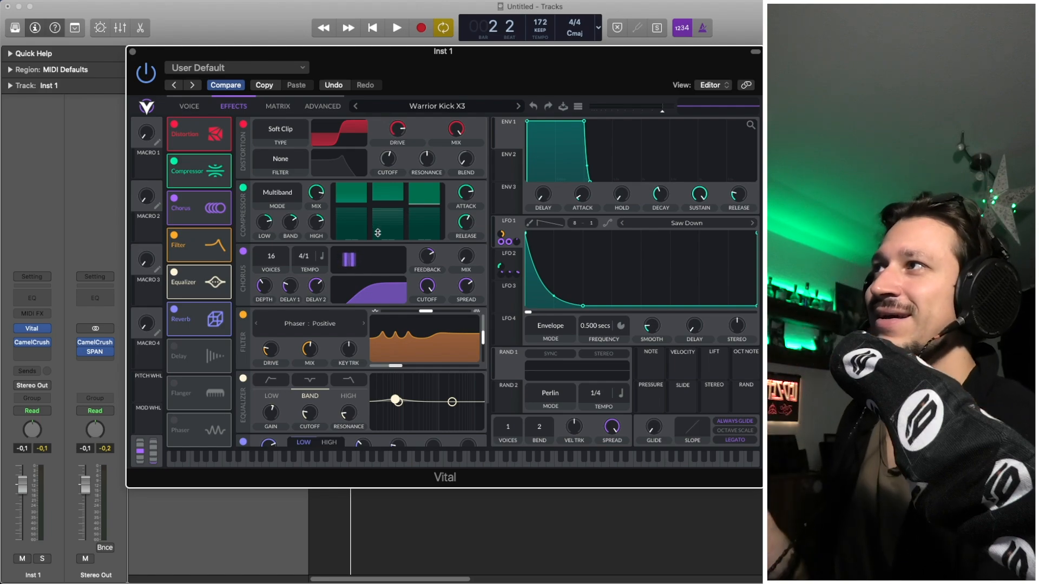
pyautogui.scroll(-1, 341, 282)
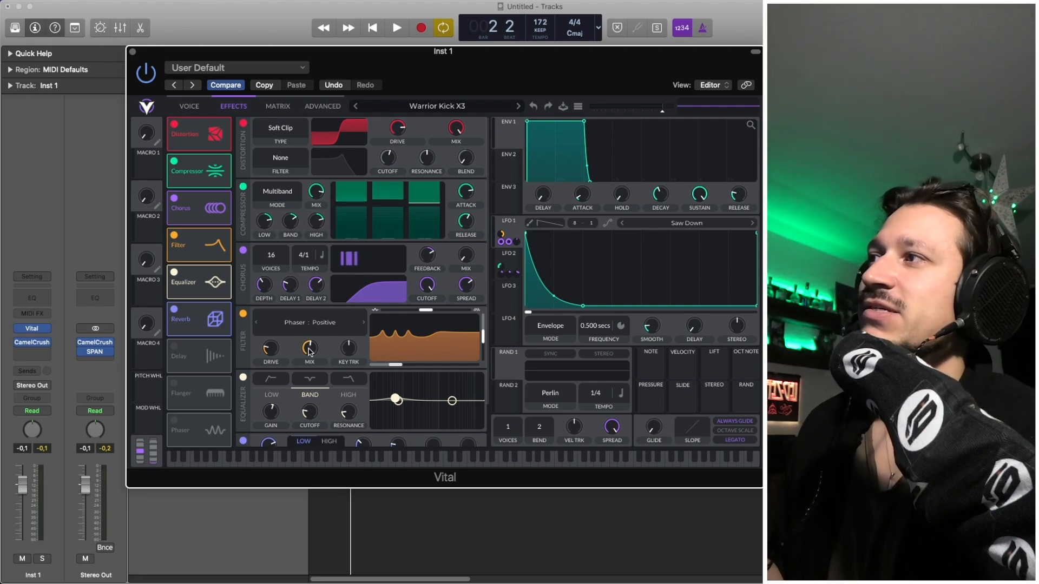
pyautogui.scroll(-3, 330, 285)
pyautogui.scroll(-2, 320, 290)
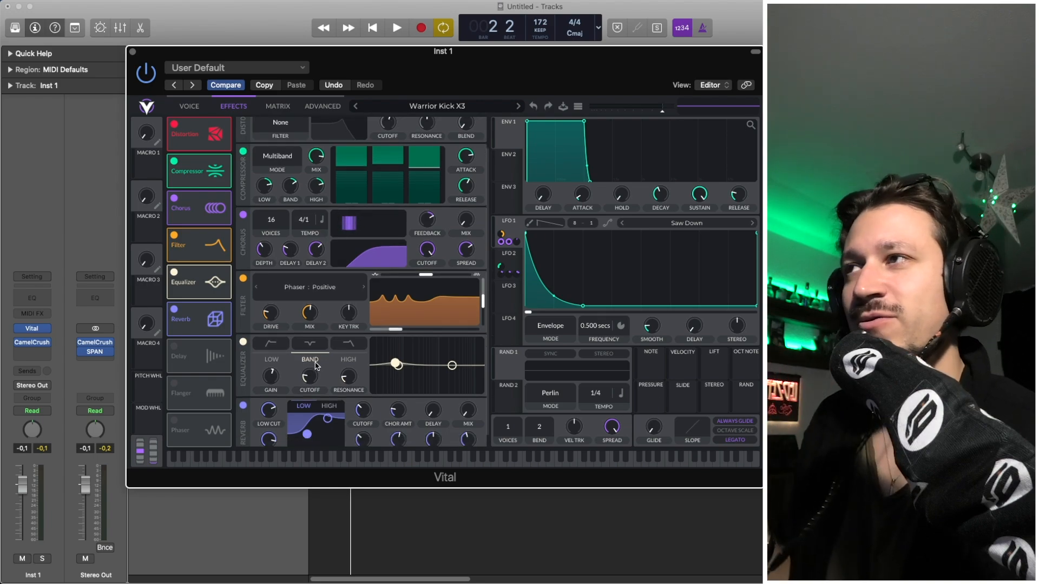
pyautogui.scroll(-2, 316, 366)
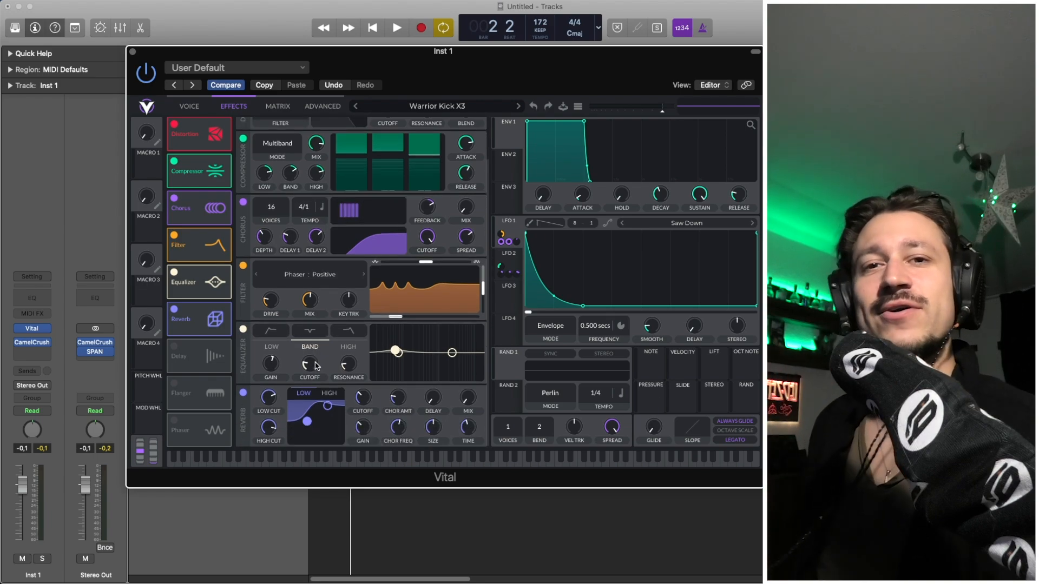